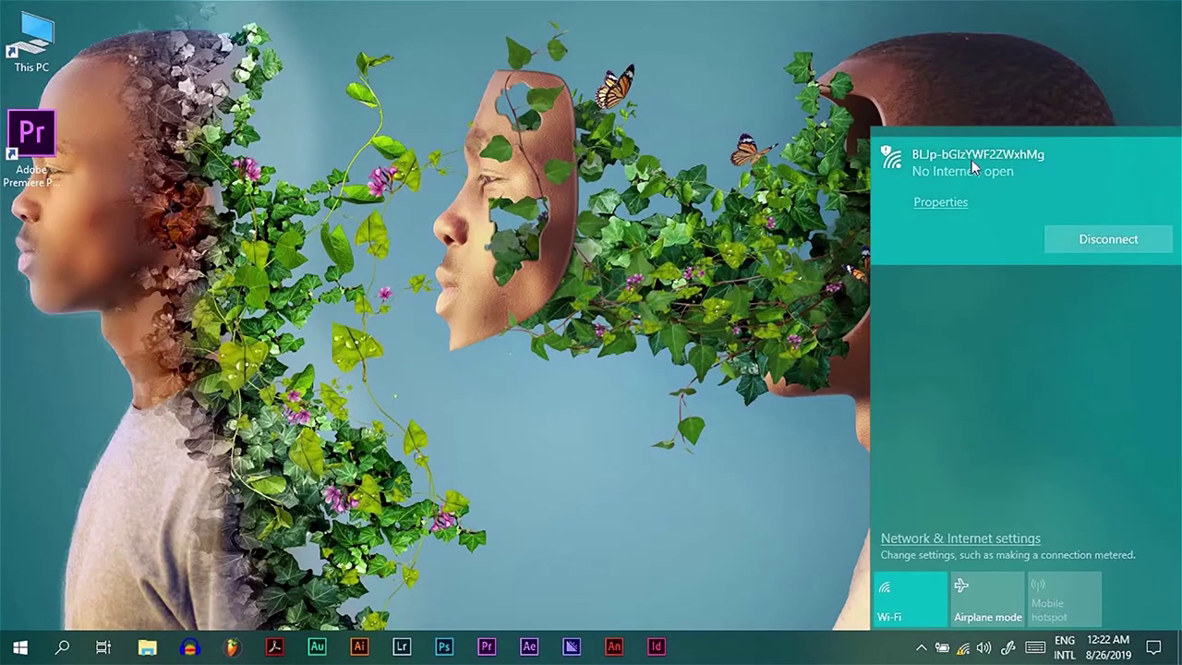
Dismiss the network status flyout to leave just the desktop with the Premiere Pro shortcut
left_click(420, 426)
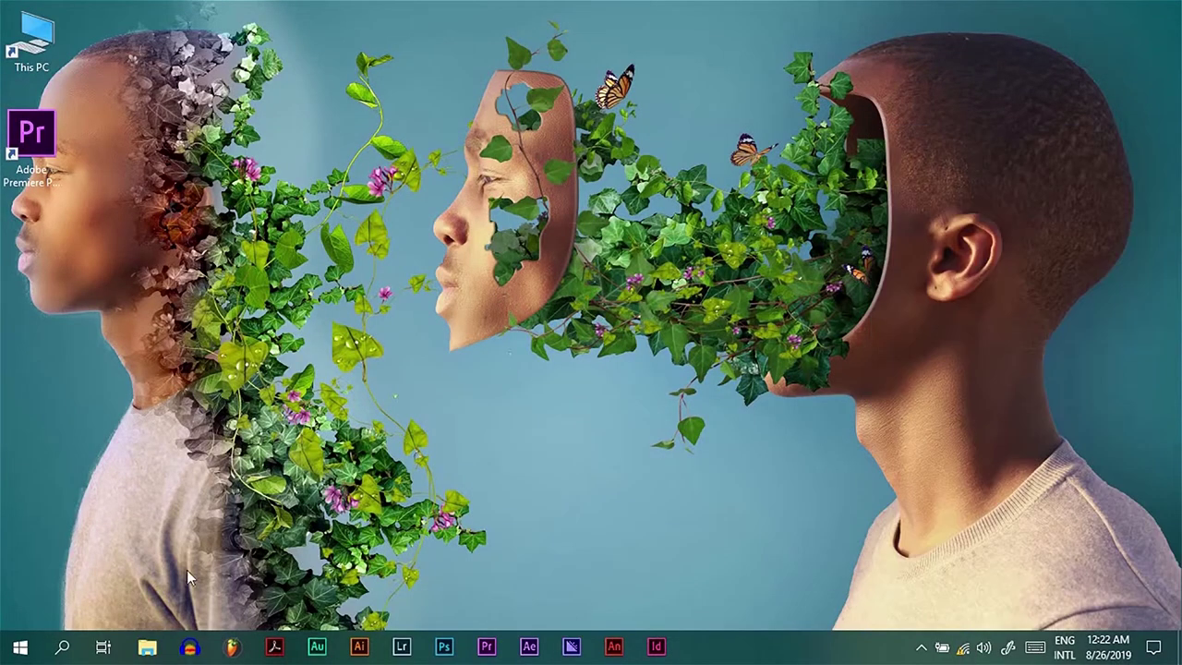
Open Device Manager and search automatically for an AMD Radeon HD 7400M driver update
left_click(57, 646)
type("DEVI")
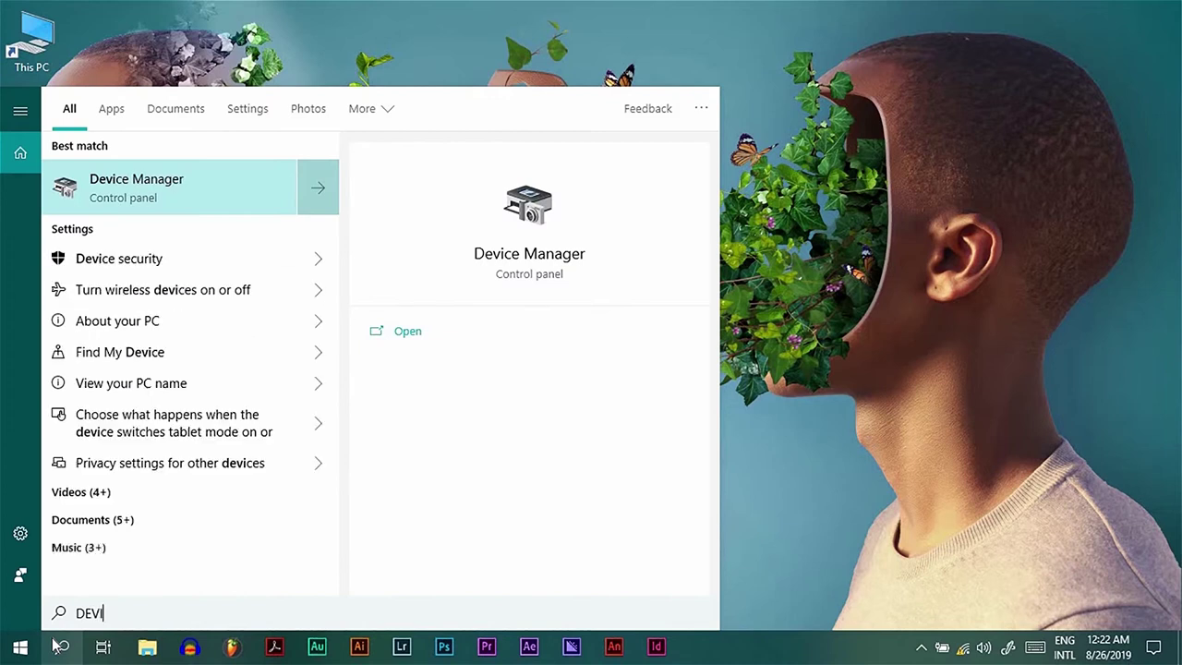
type("CE")
left_click(194, 211)
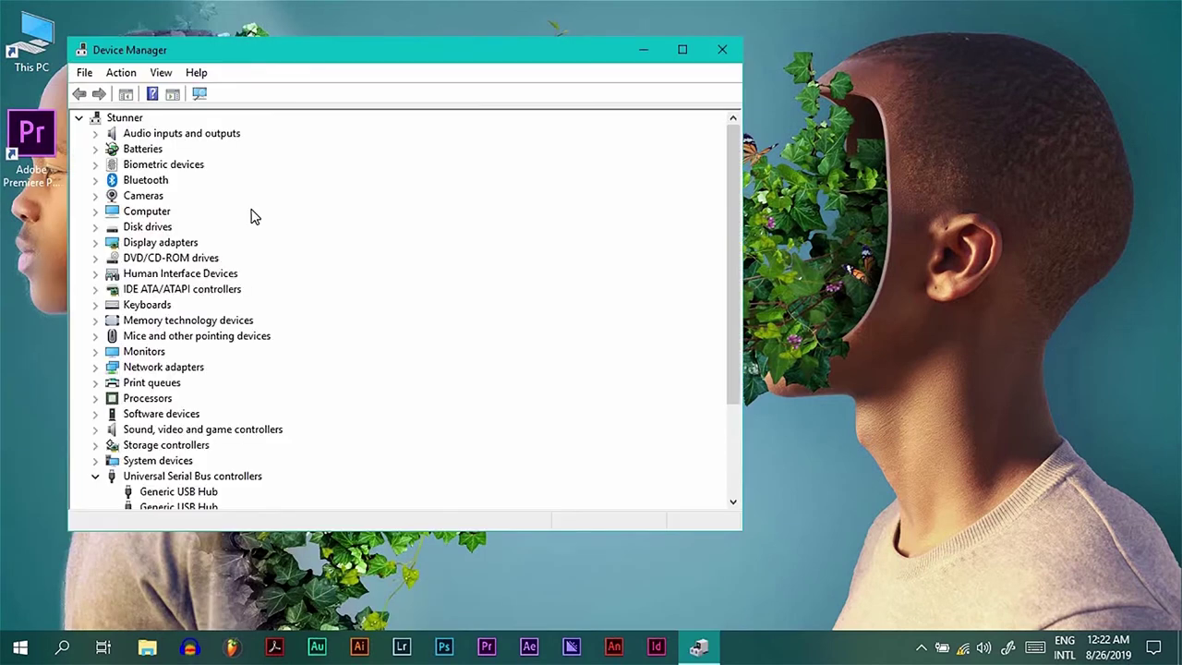
left_click(94, 243)
right_click(184, 260)
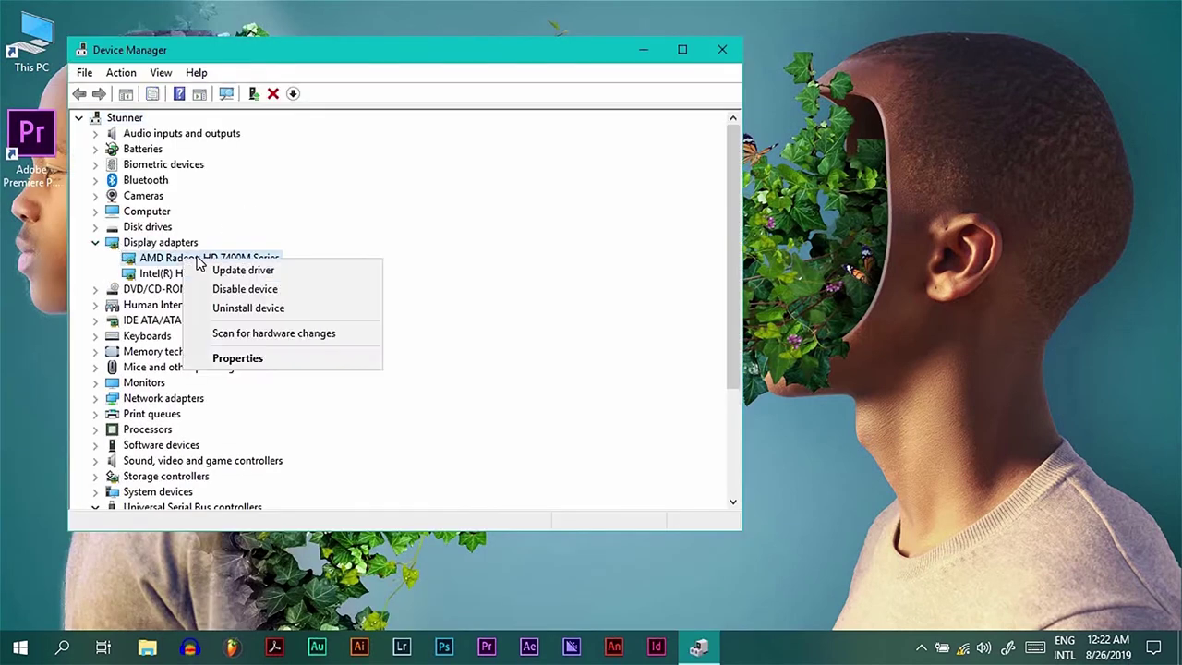
left_click(224, 270)
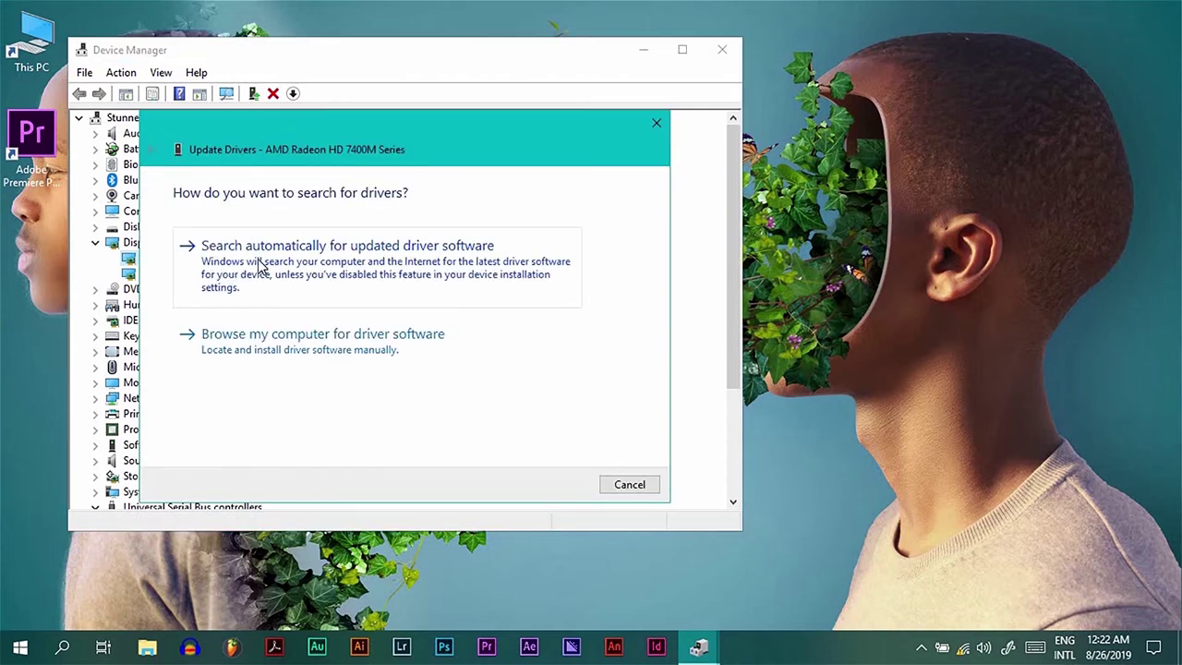
left_click(261, 267)
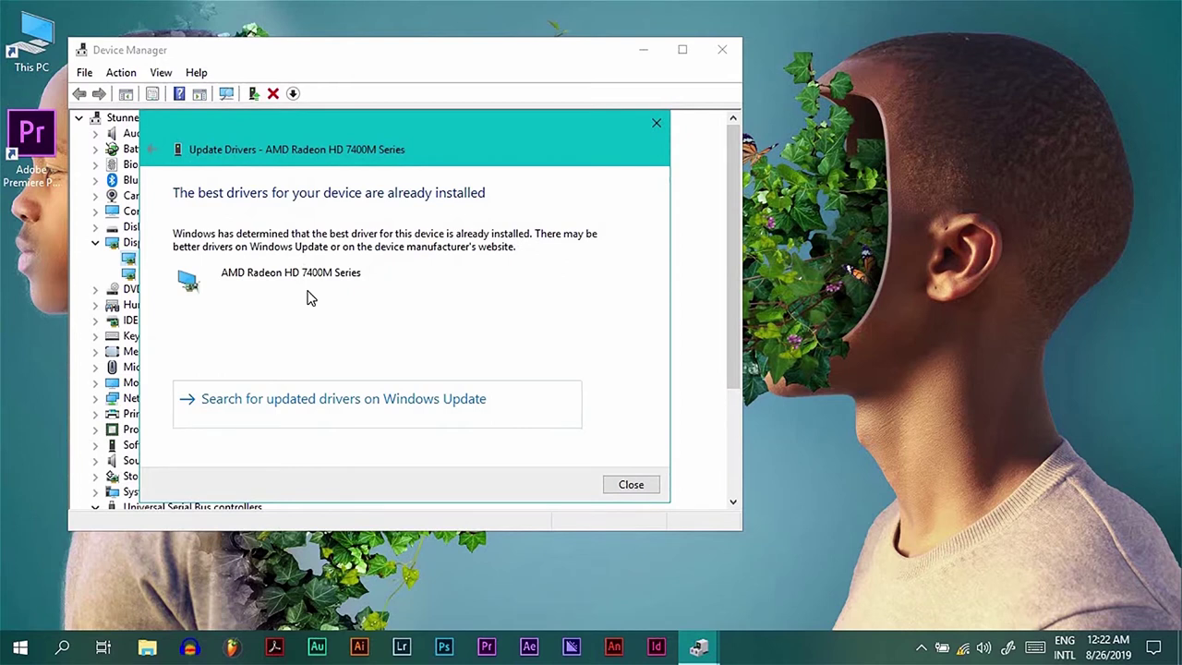
left_click(619, 480)
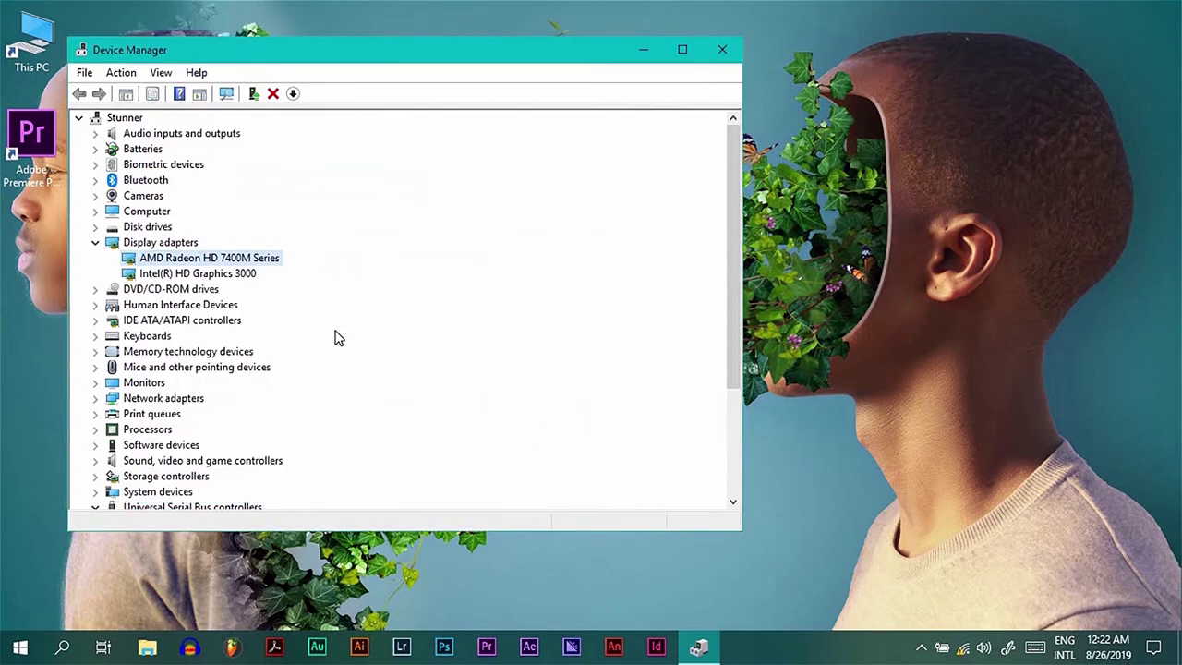
Search automatically for an Intel HD Graphics 3000 driver update, then close Device Manager
right_click(226, 273)
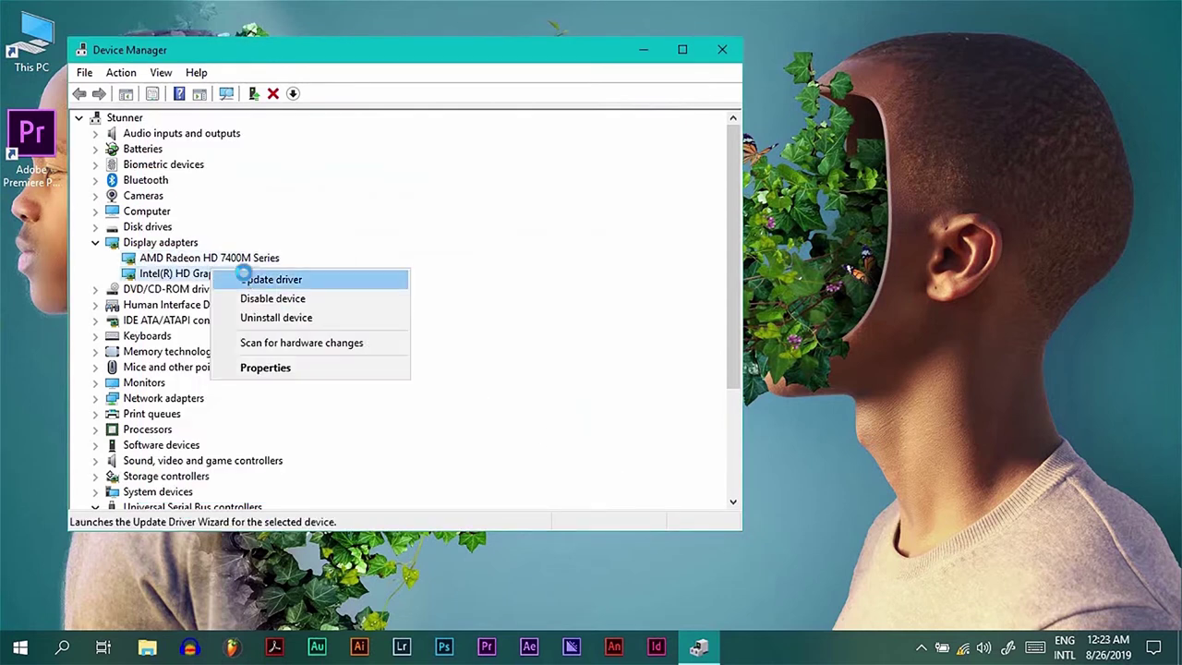
left_click(244, 277)
left_click(360, 253)
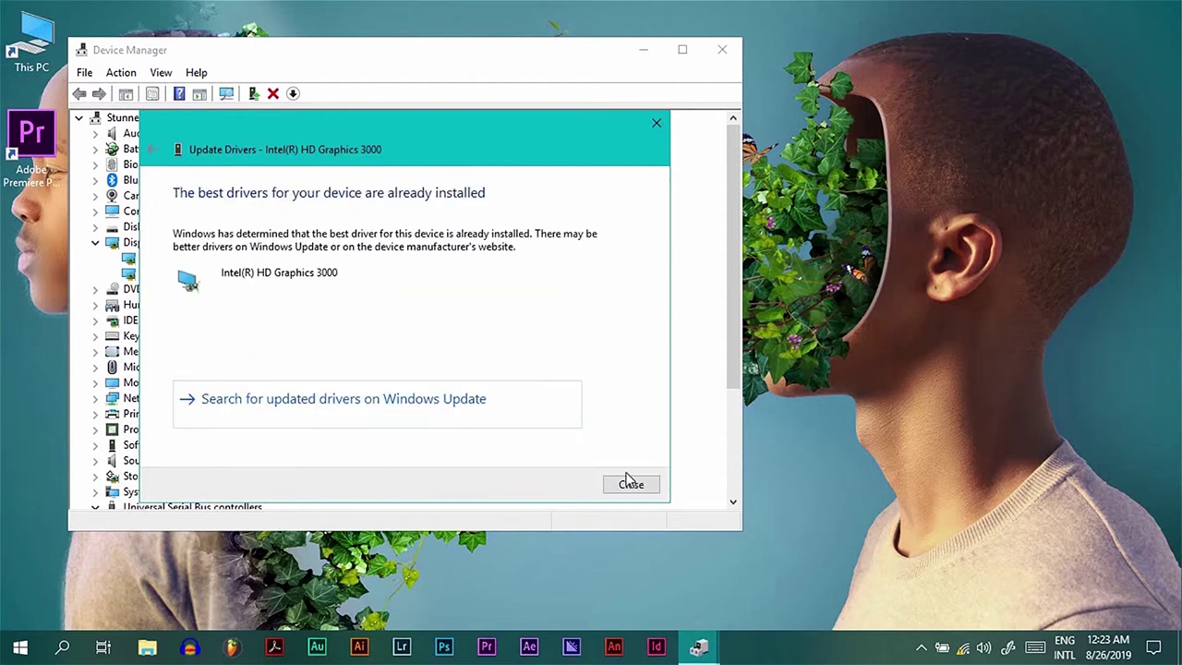
left_click(631, 487)
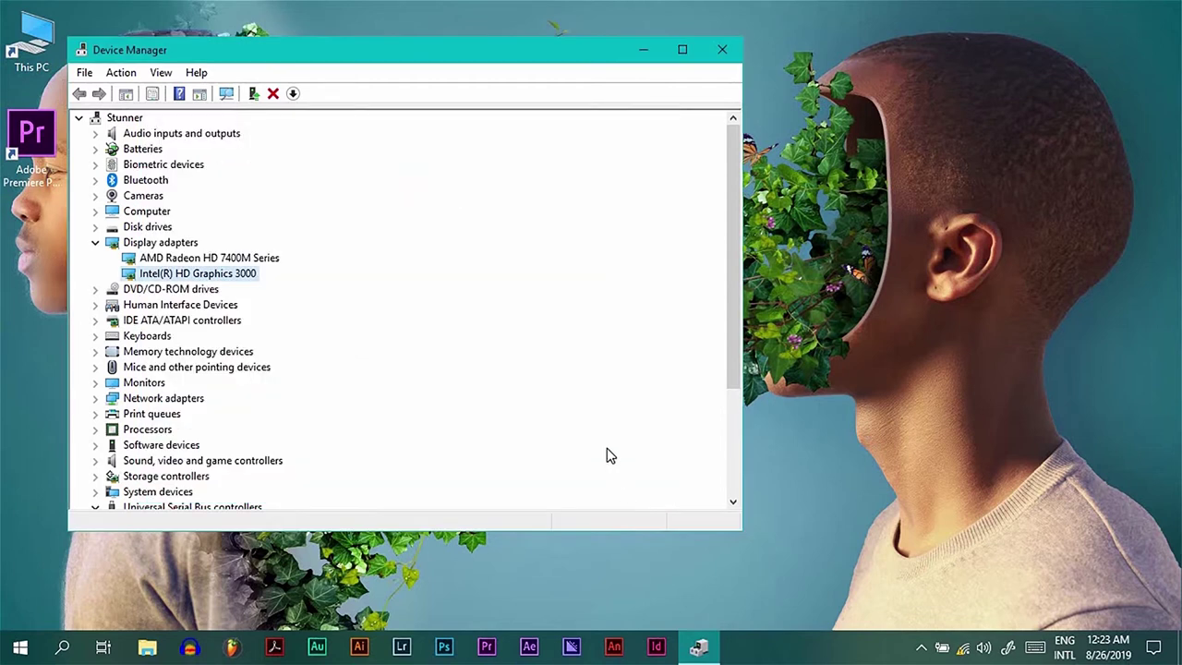
left_click(722, 49)
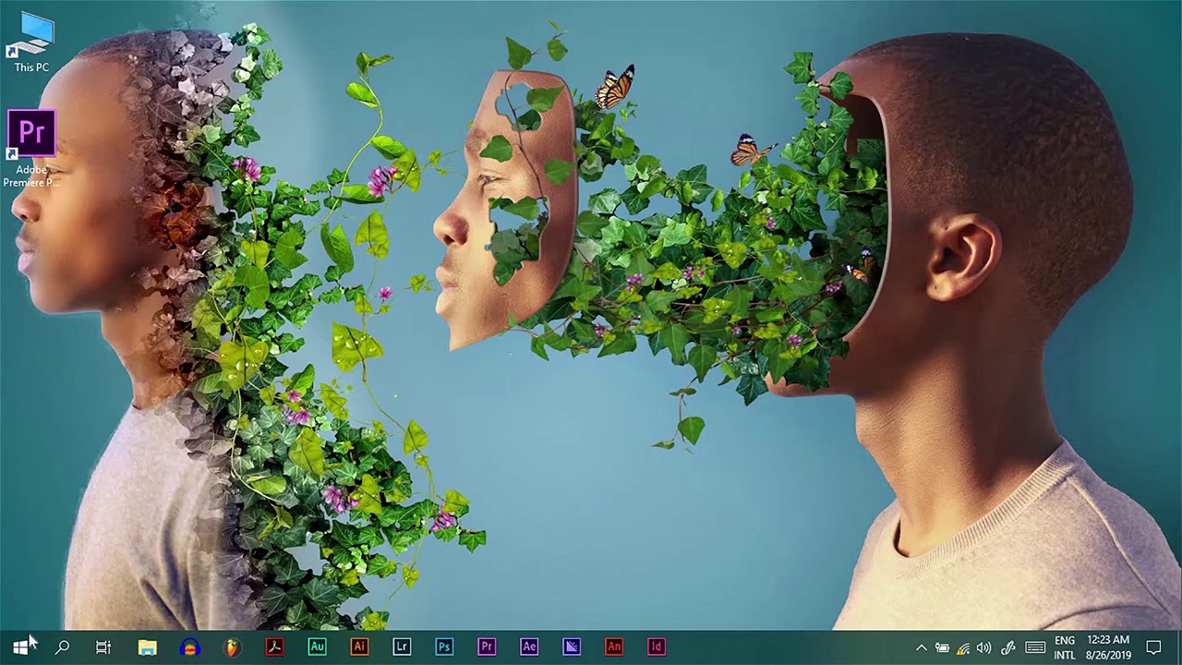
Reopen Device Manager via 'DEV' and view the AMD Radeon adapter's context menu without choosing anything
left_click(57, 639)
type("DE")
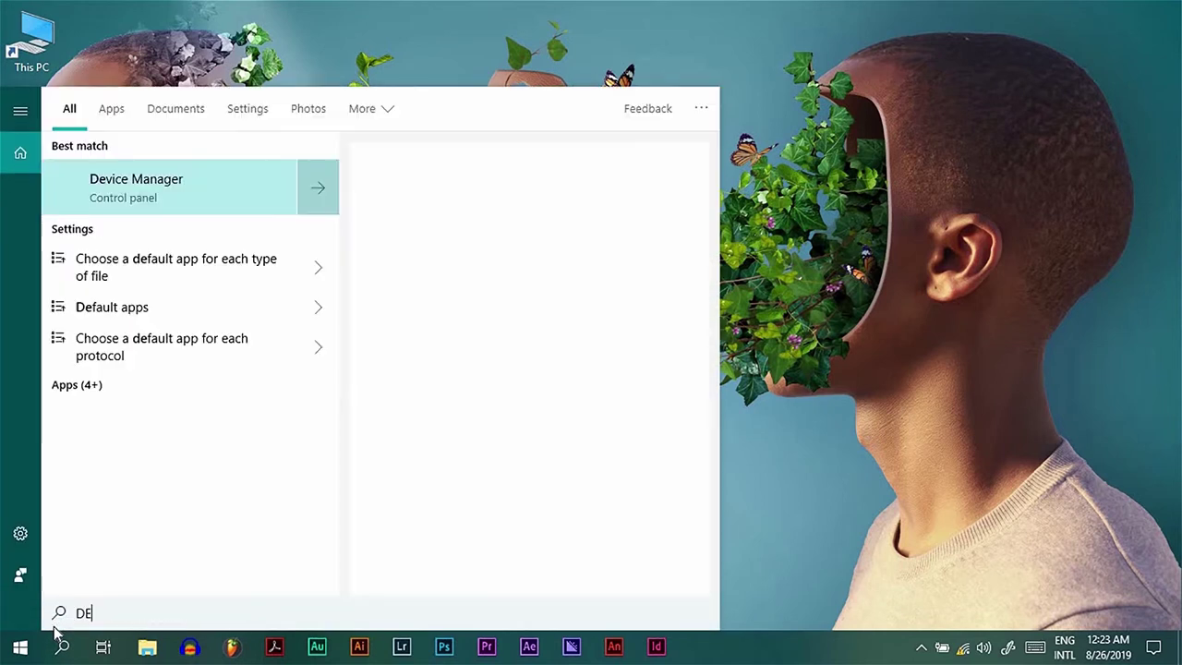
type("V")
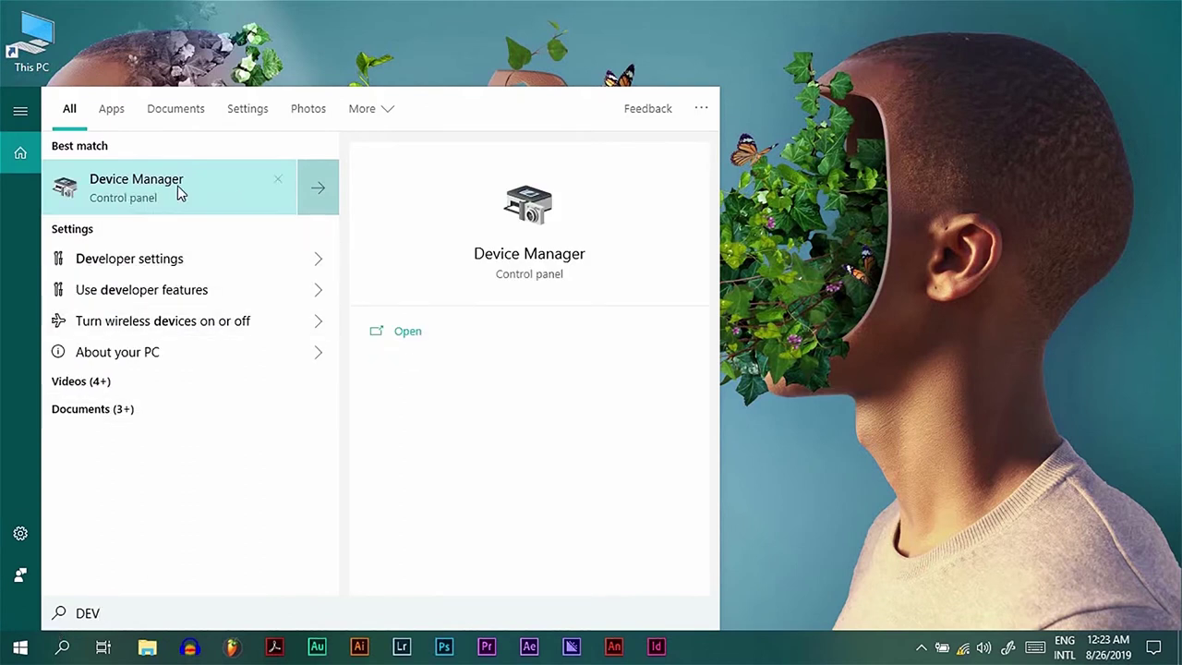
left_click(200, 172)
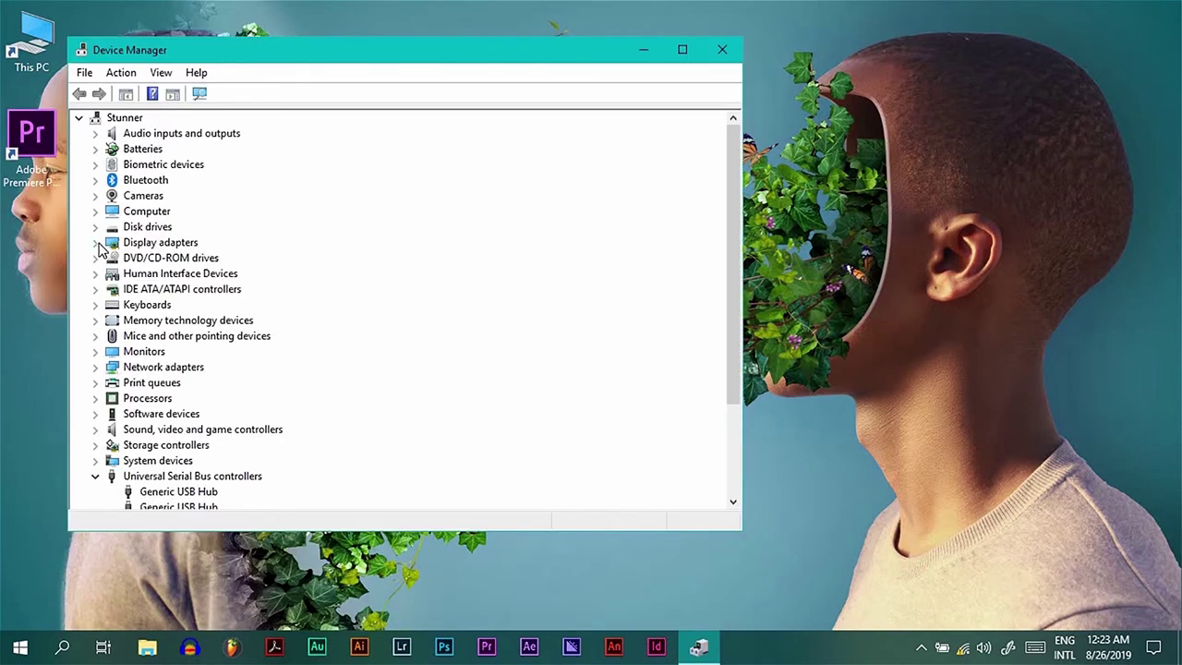
left_click(96, 243)
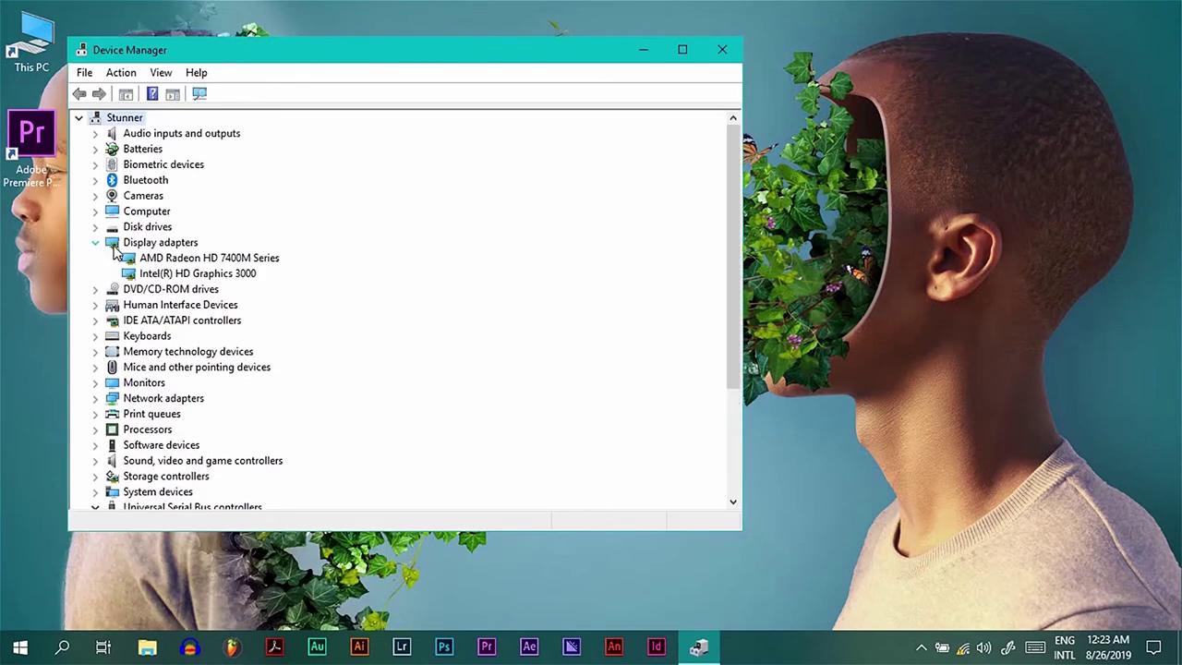
right_click(185, 262)
left_click(233, 292)
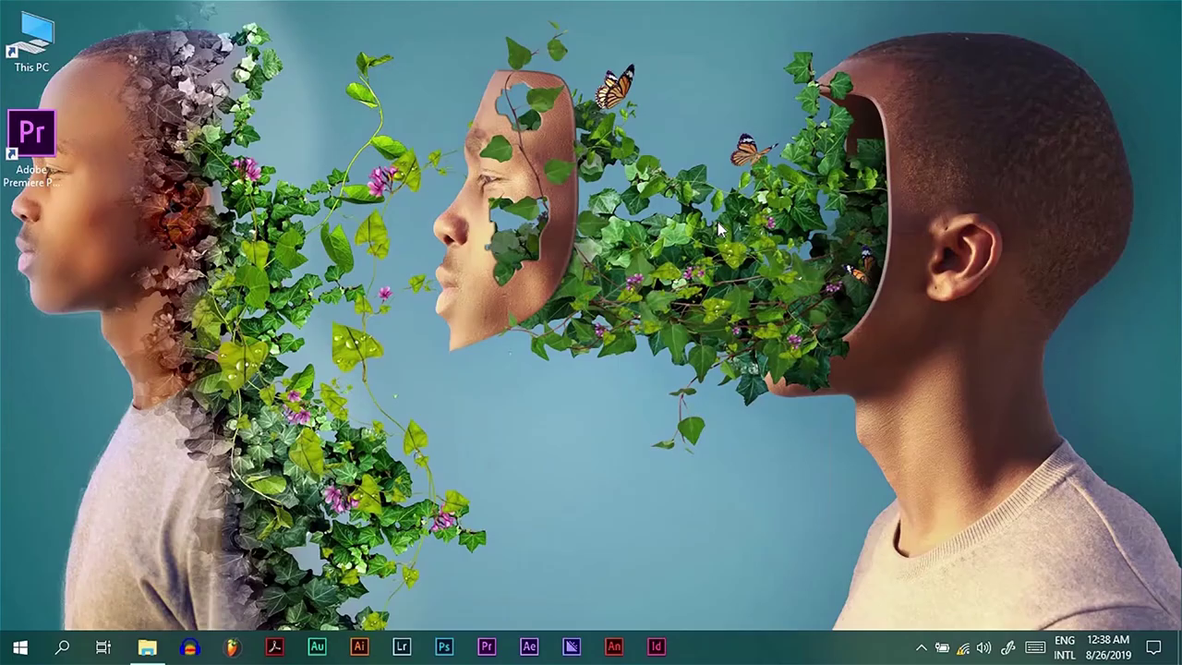
right_click(721, 231)
left_click(753, 251)
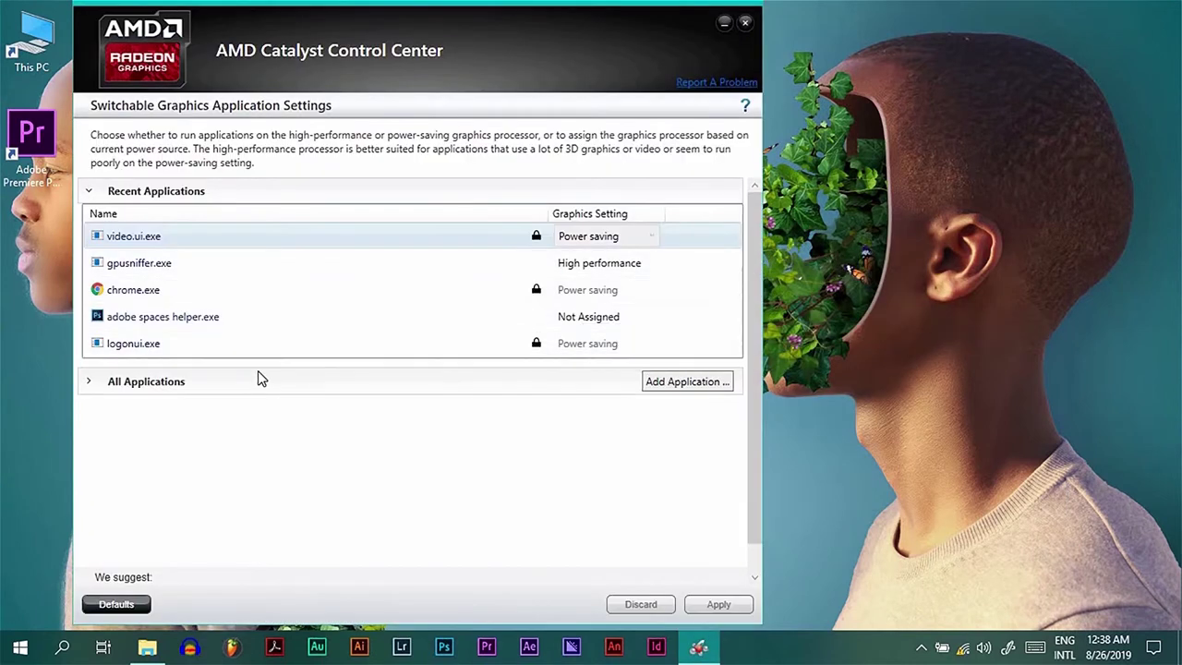
left_click(162, 383)
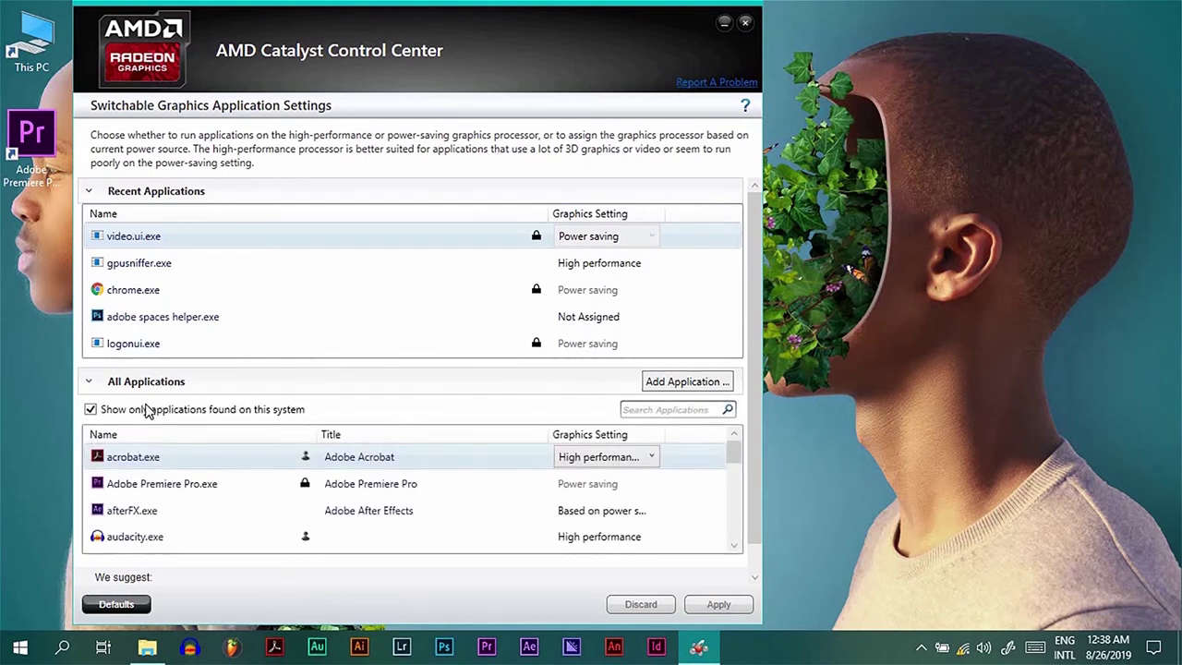
left_click(143, 410)
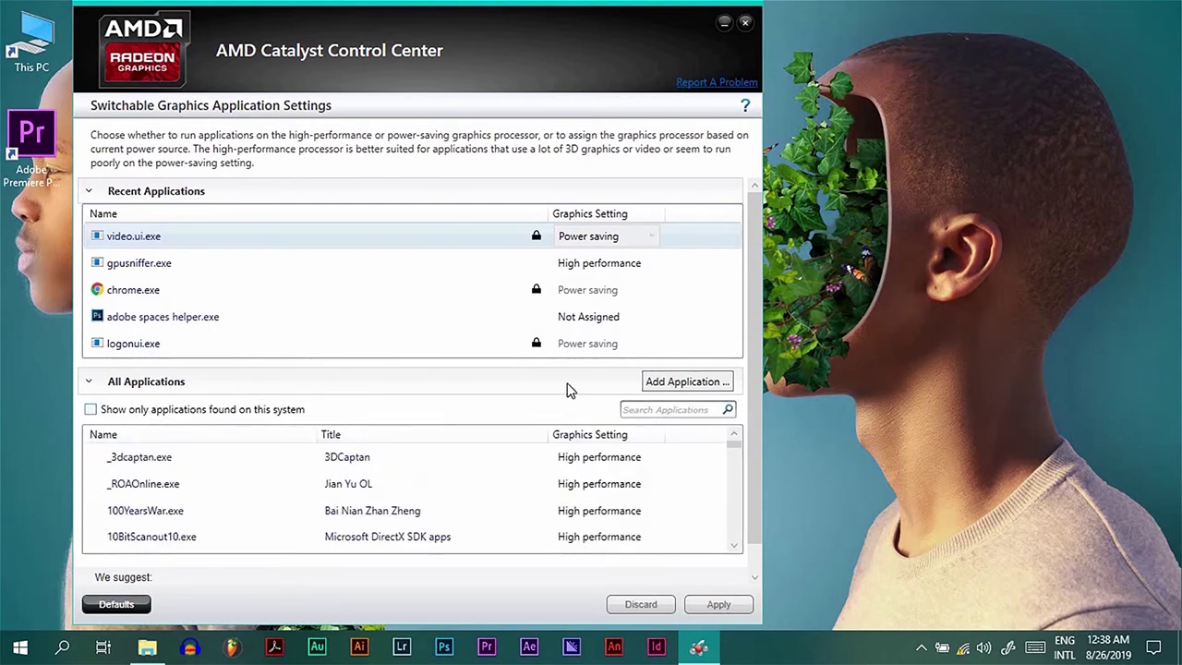
left_click(644, 411)
type("AD")
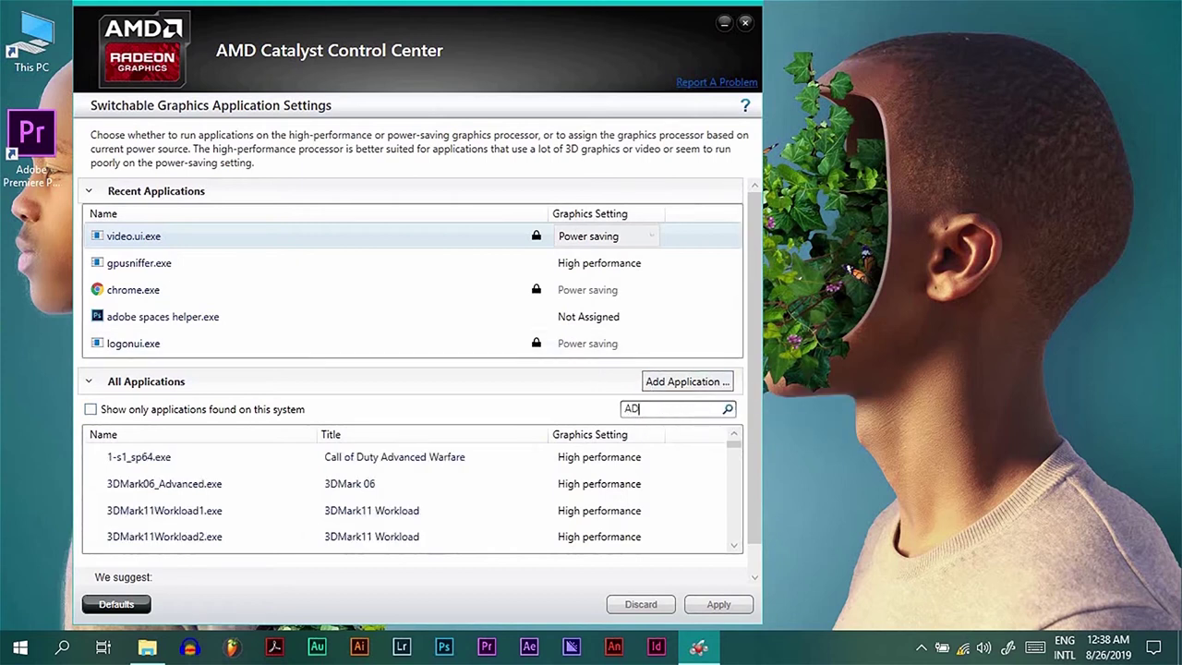
type("OBE PRE")
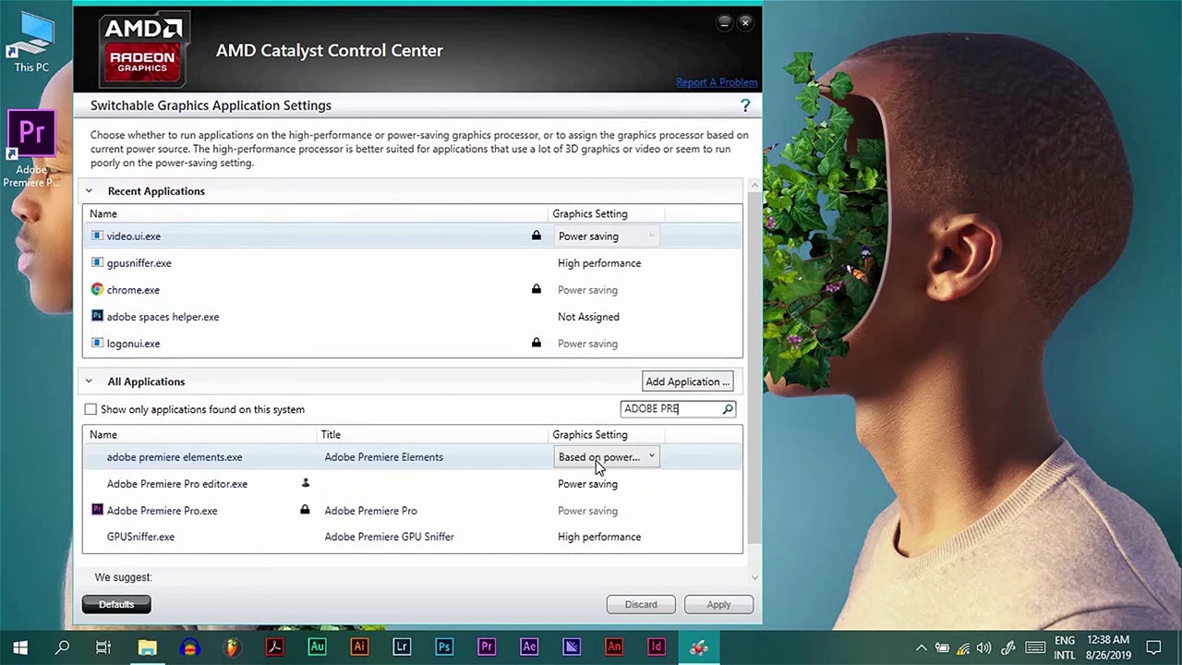
left_click(586, 517)
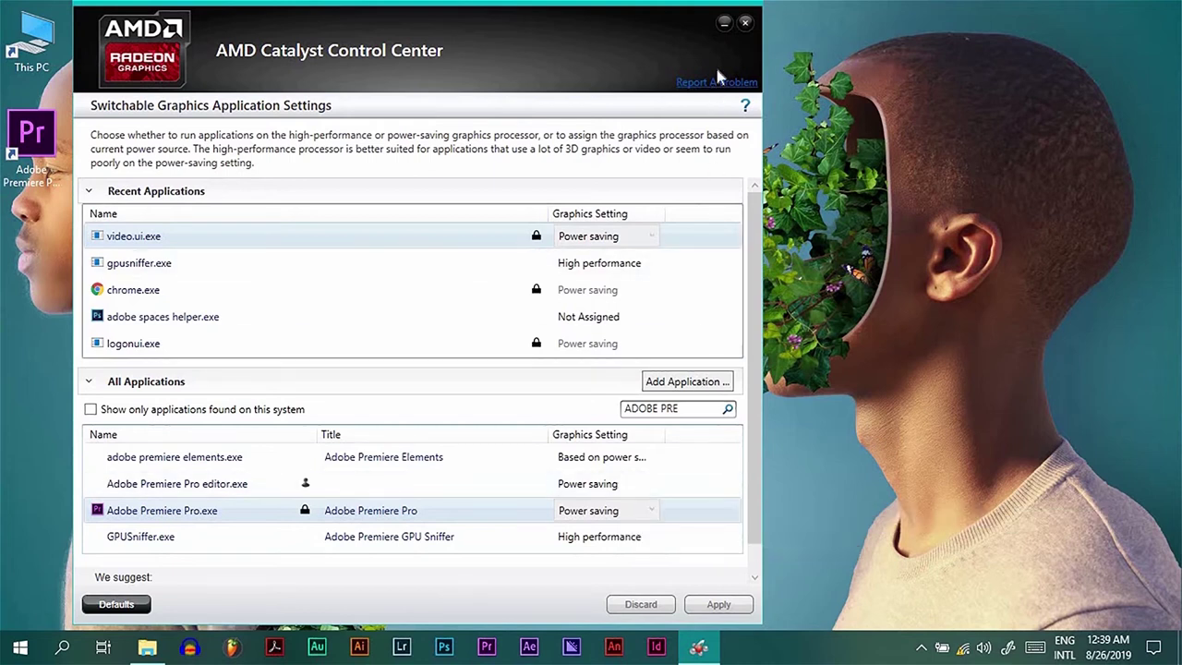
left_click(745, 23)
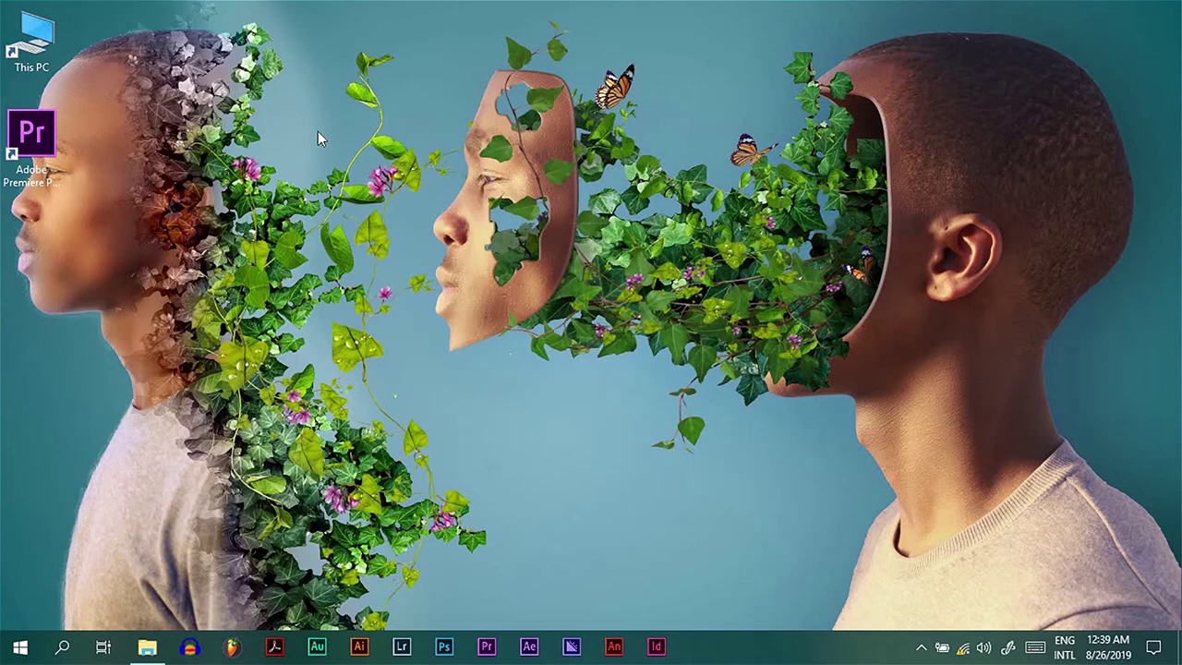
Browse in File Explorer to C:\Program Files\Adobe\Adobe Premiere Pro CC 2019
double_click(40, 62)
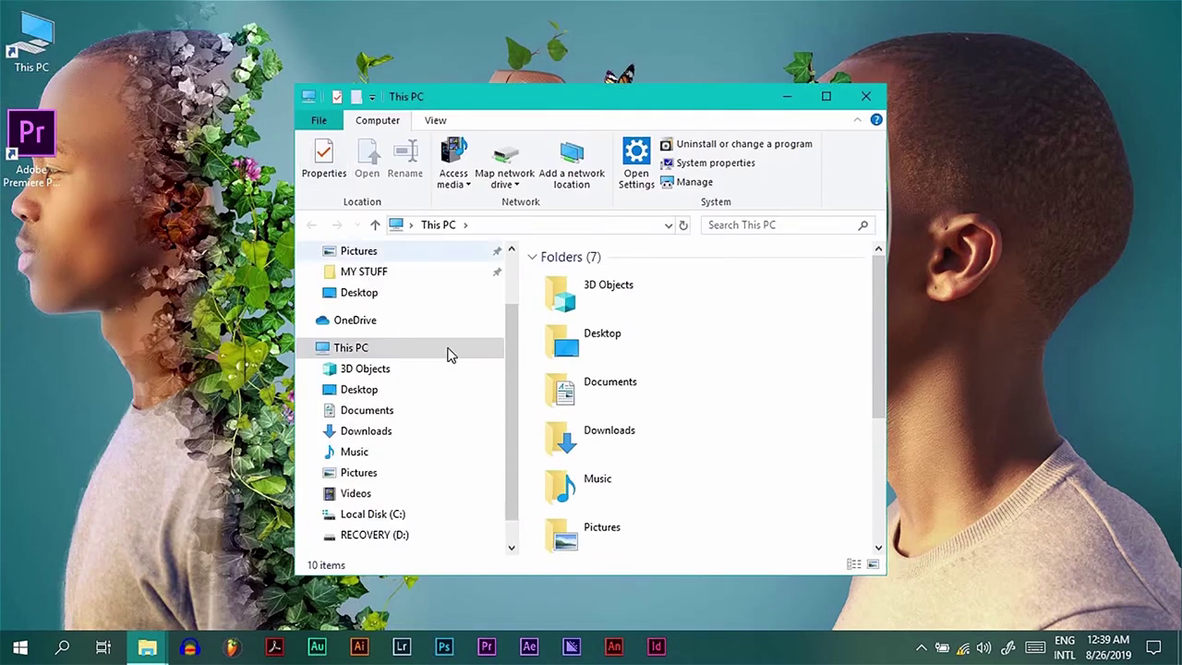
scroll(518, 392, "down", 1)
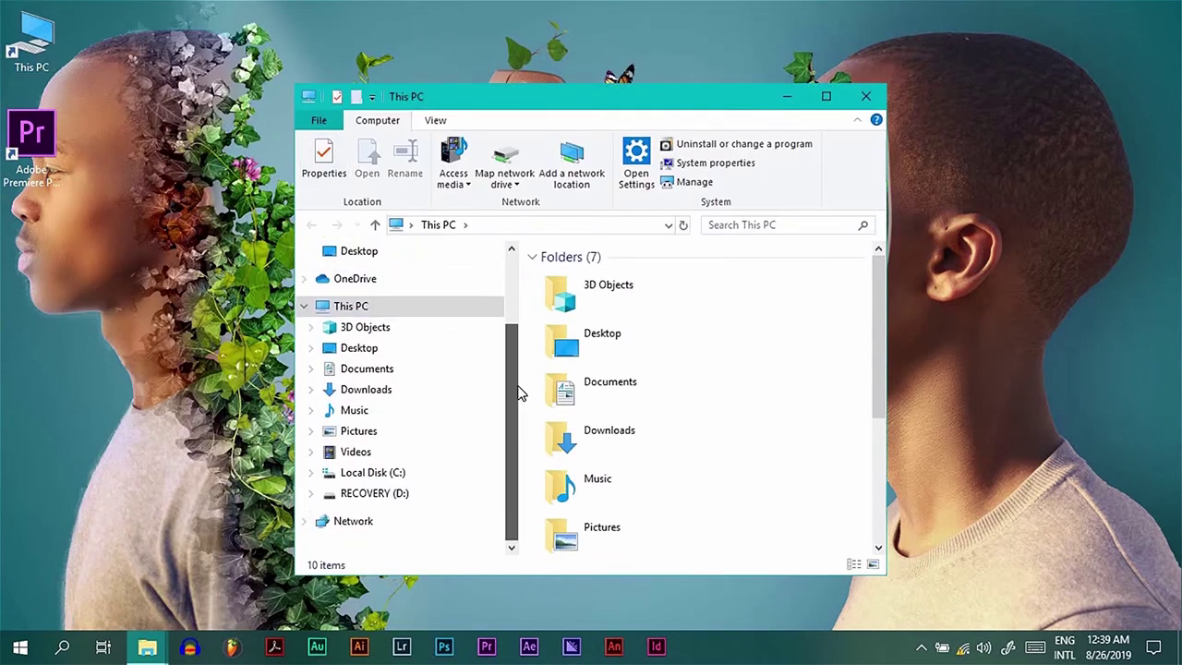
left_click(412, 474)
left_click(608, 368)
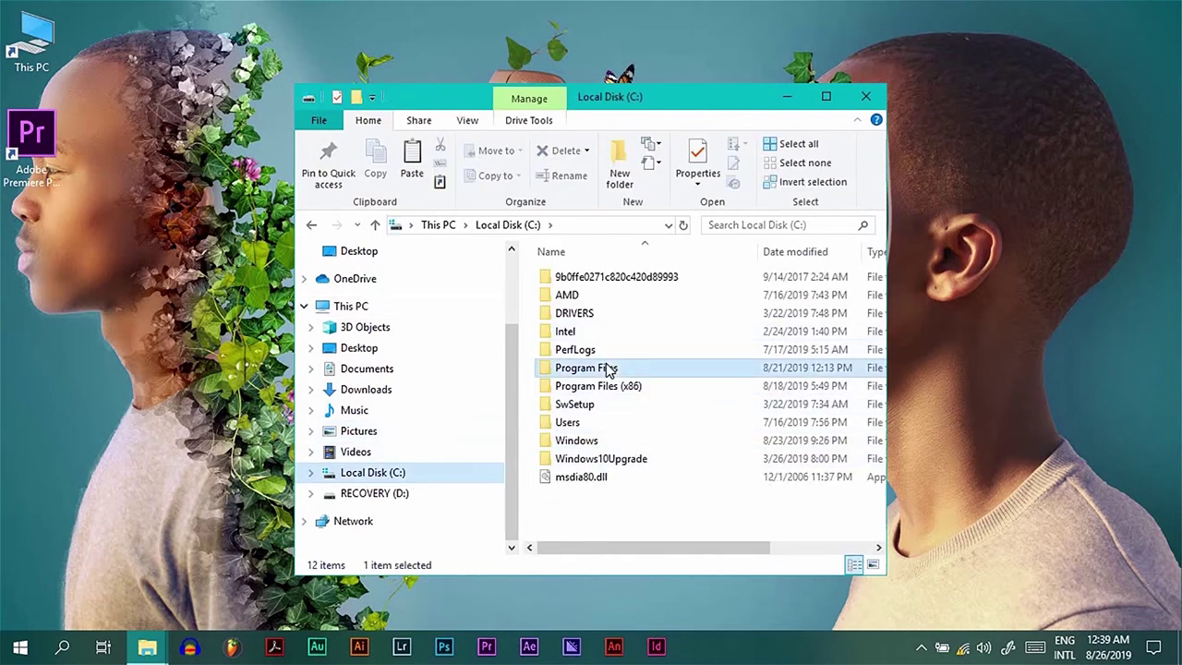
double_click(608, 368)
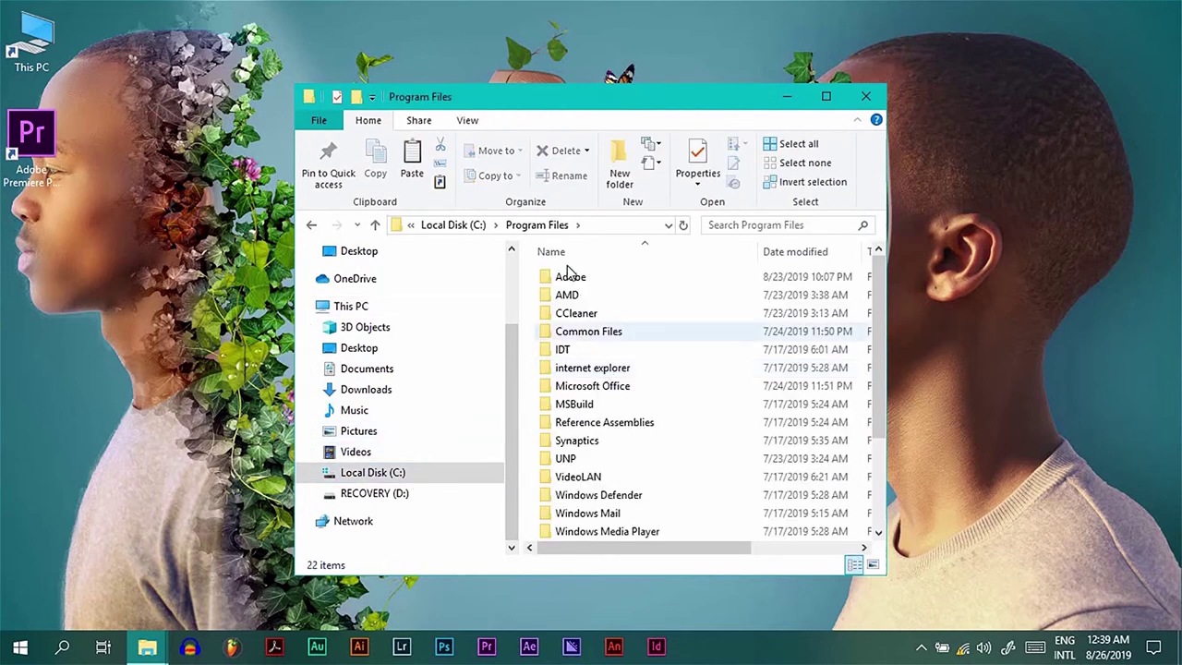
left_click(570, 276)
double_click(570, 276)
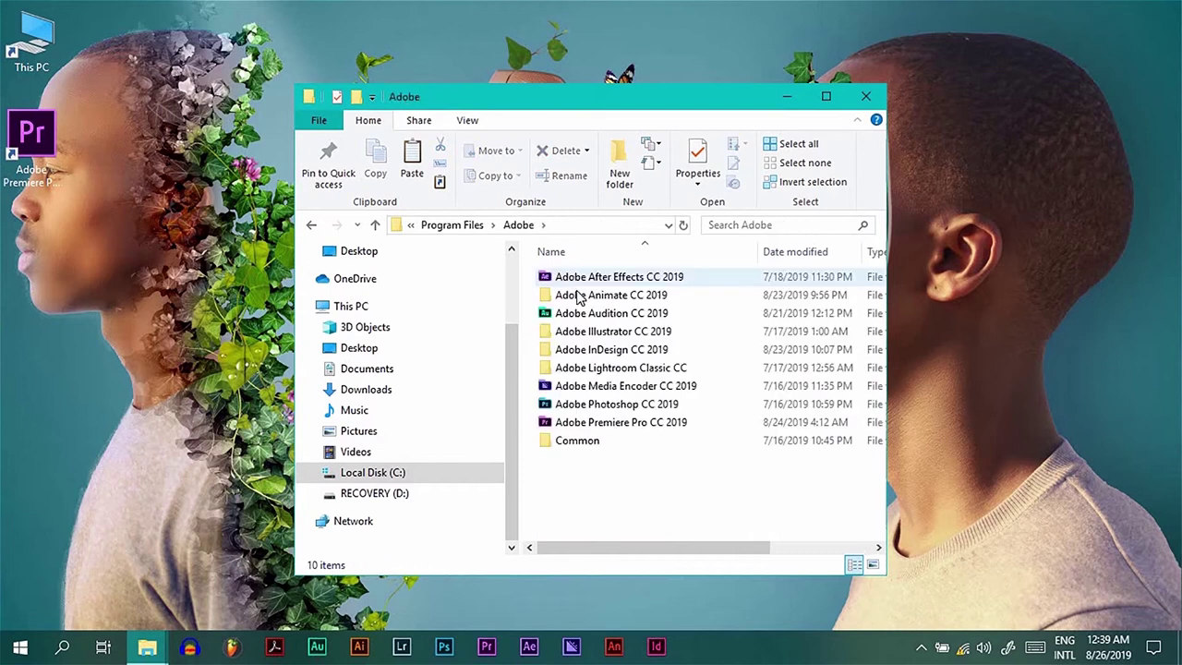
double_click(624, 423)
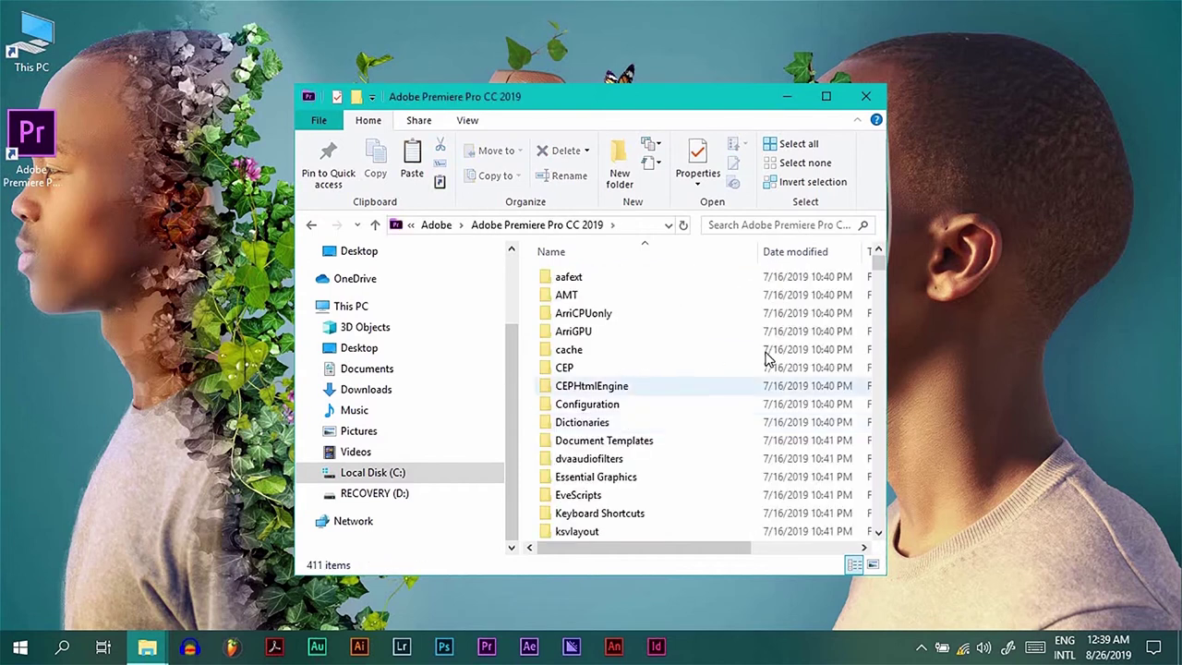
left_click(878, 533)
scroll(878, 534, "down", 7)
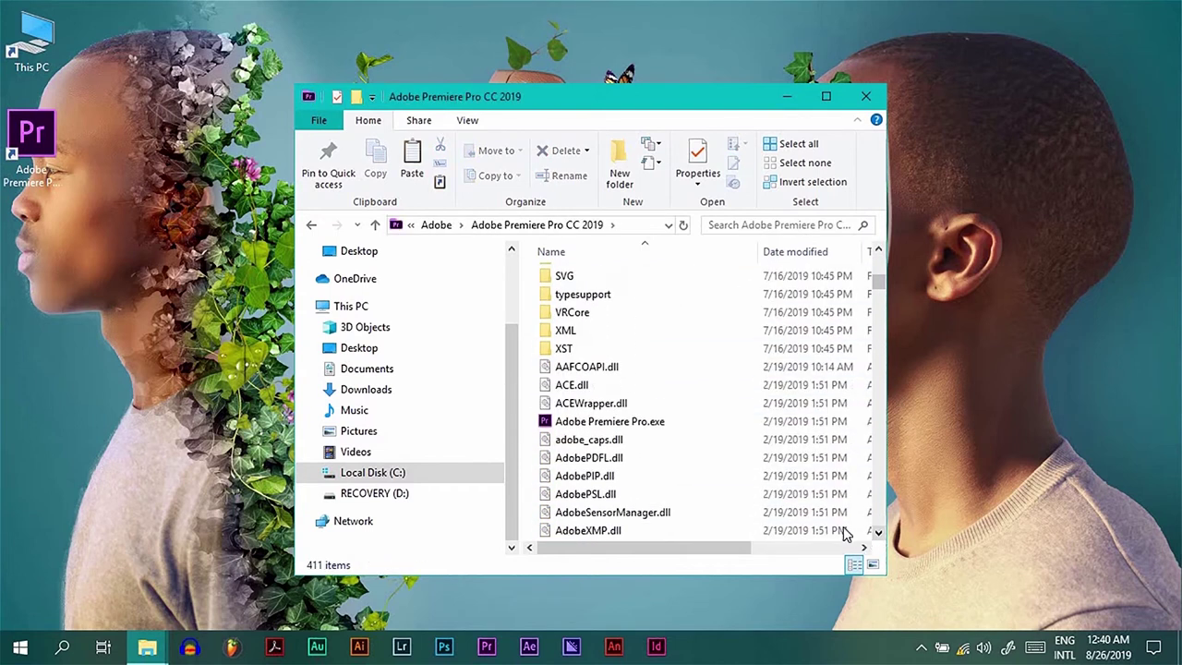
Rename Adobe Premiere Pro.exe to Adobe Premiere Pro EDITOR.exe and close the folder window
left_click(654, 421)
right_click(623, 424)
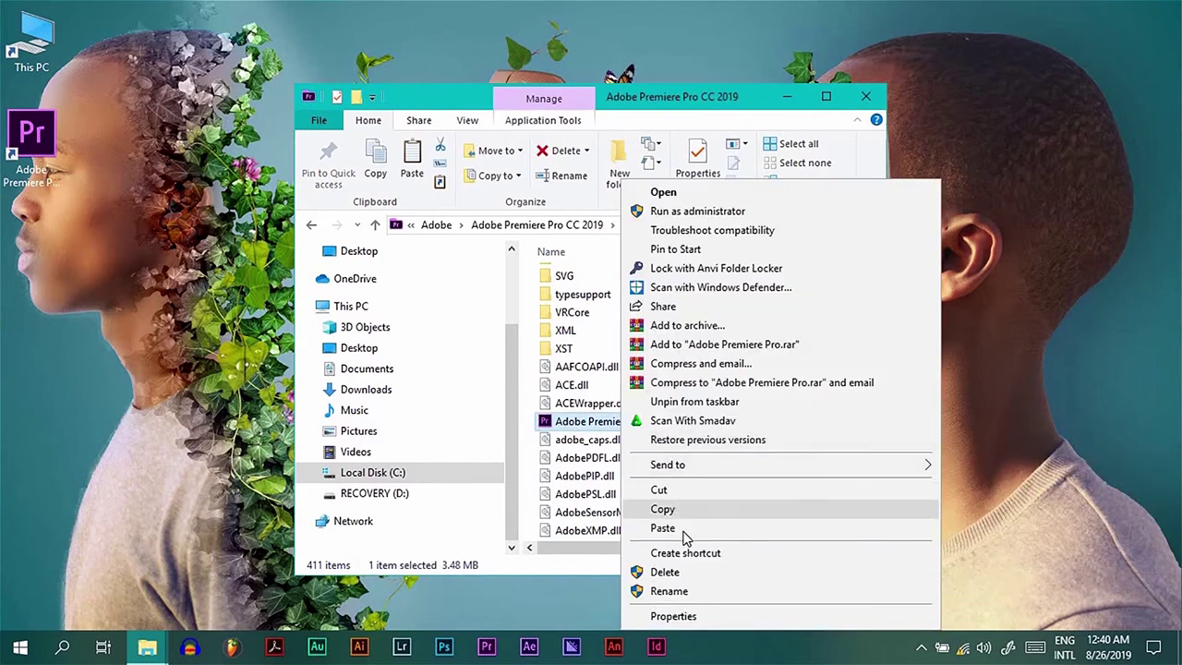
left_click(684, 591)
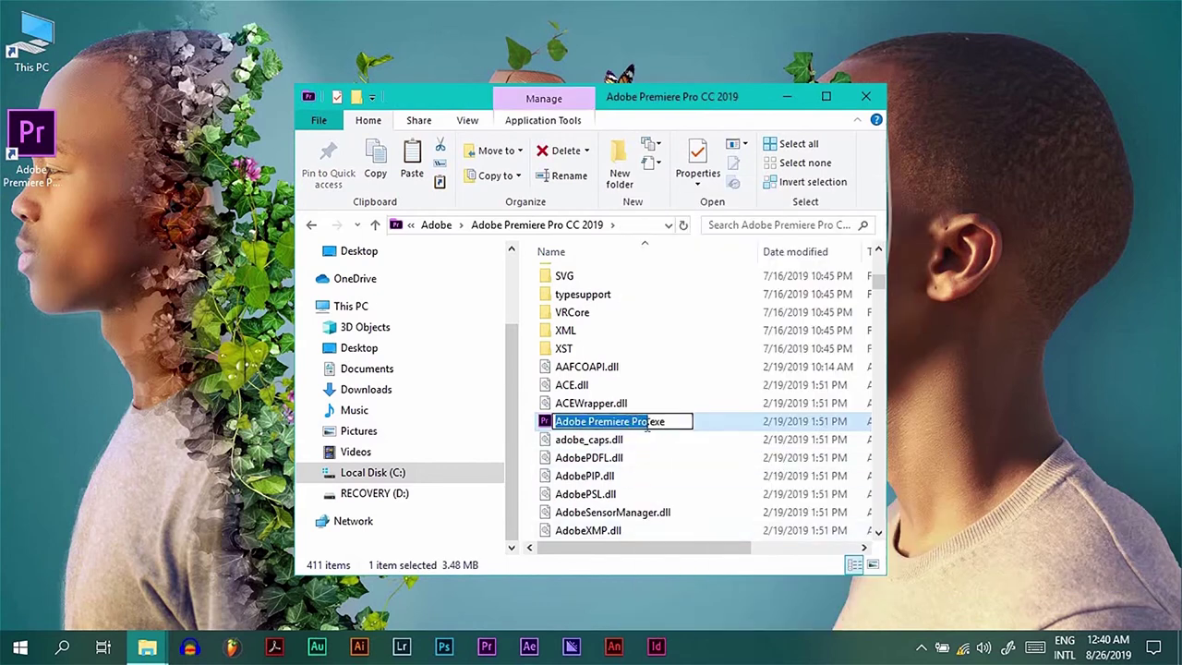
left_click(666, 418)
type("EDITOR")
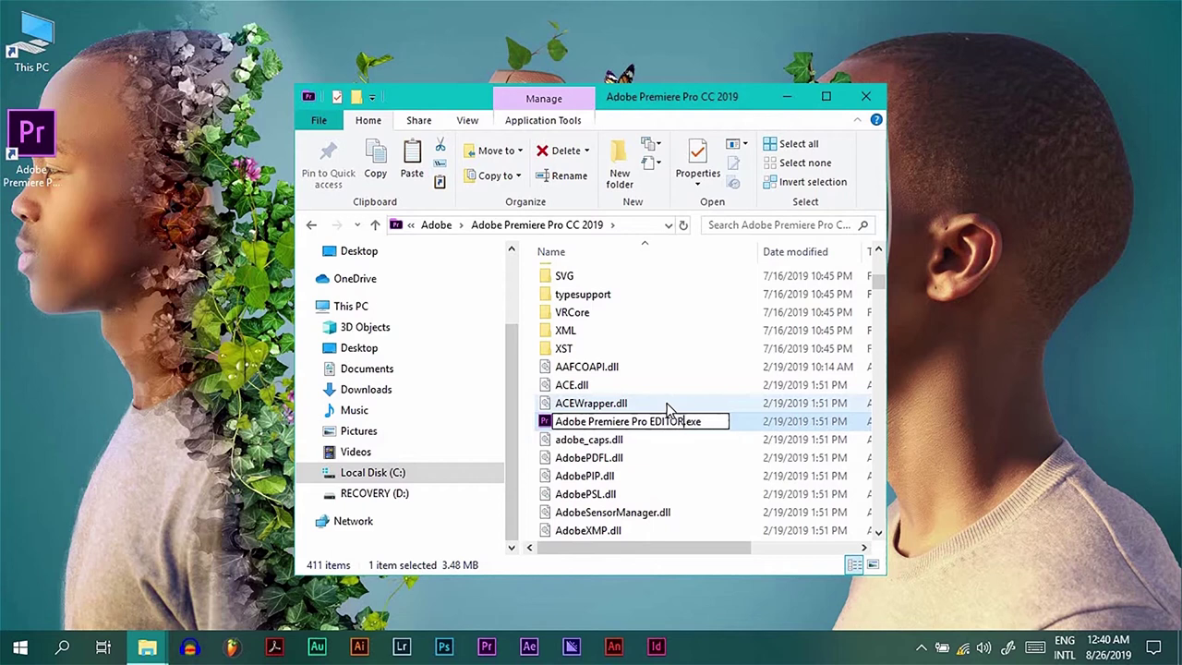
key("Return")
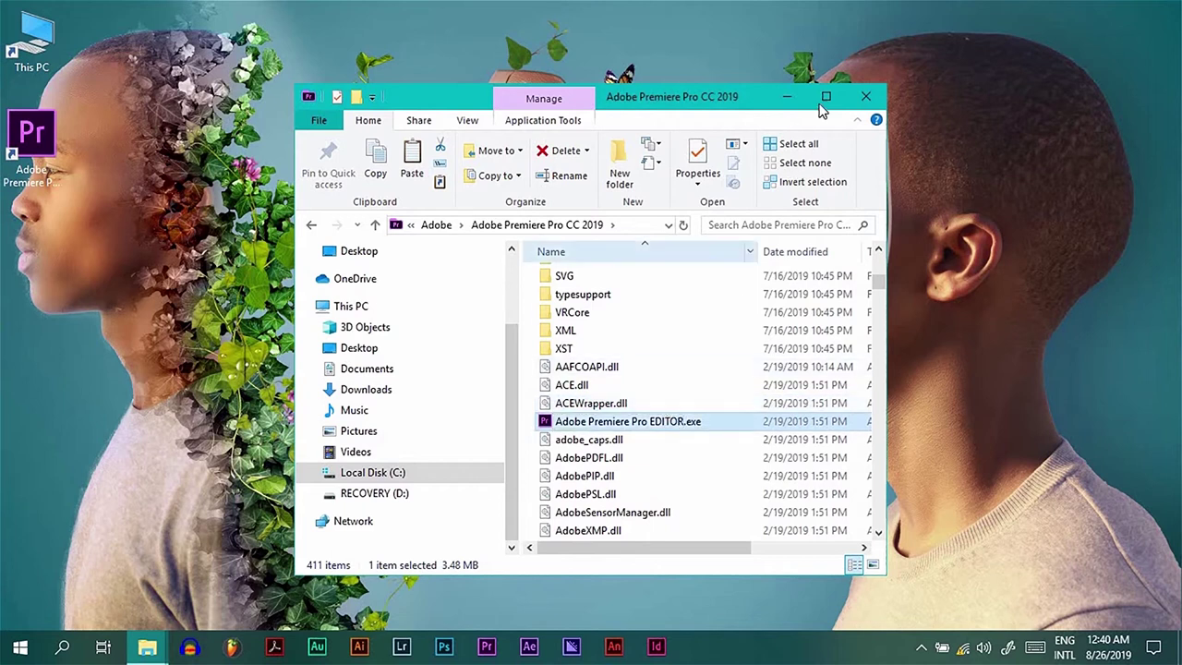
left_click(868, 97)
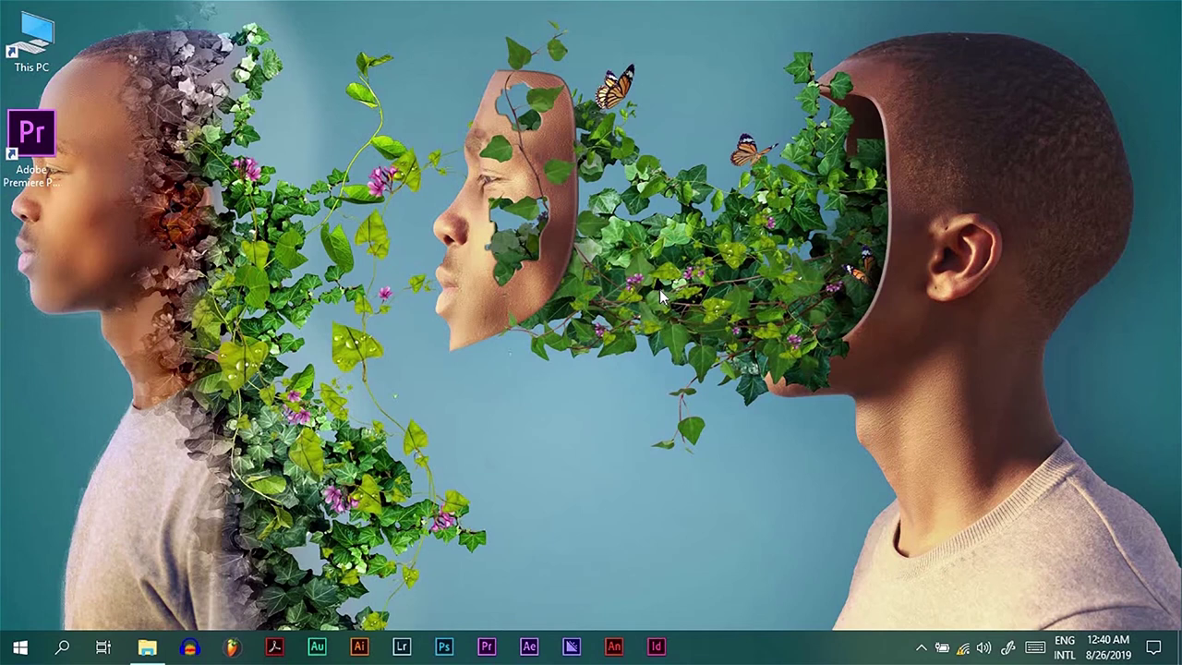
Open AMD switchable graphics configuration from the desktop menu and begin adding an application
right_click(659, 289)
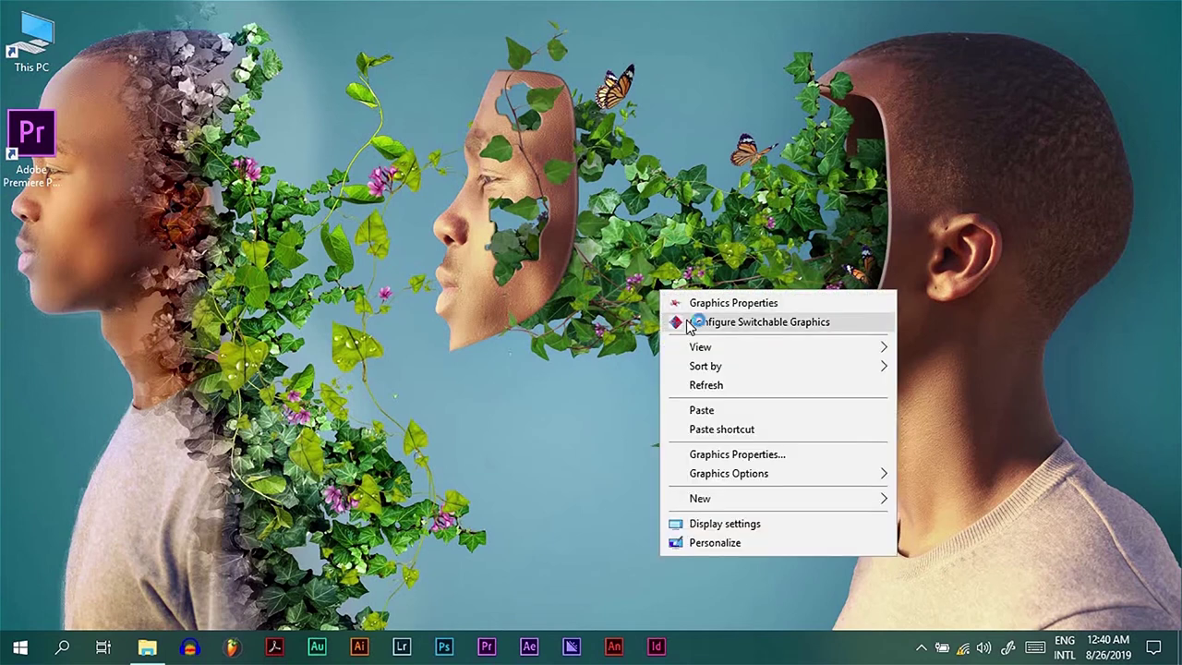
left_click(686, 320)
left_click(543, 378)
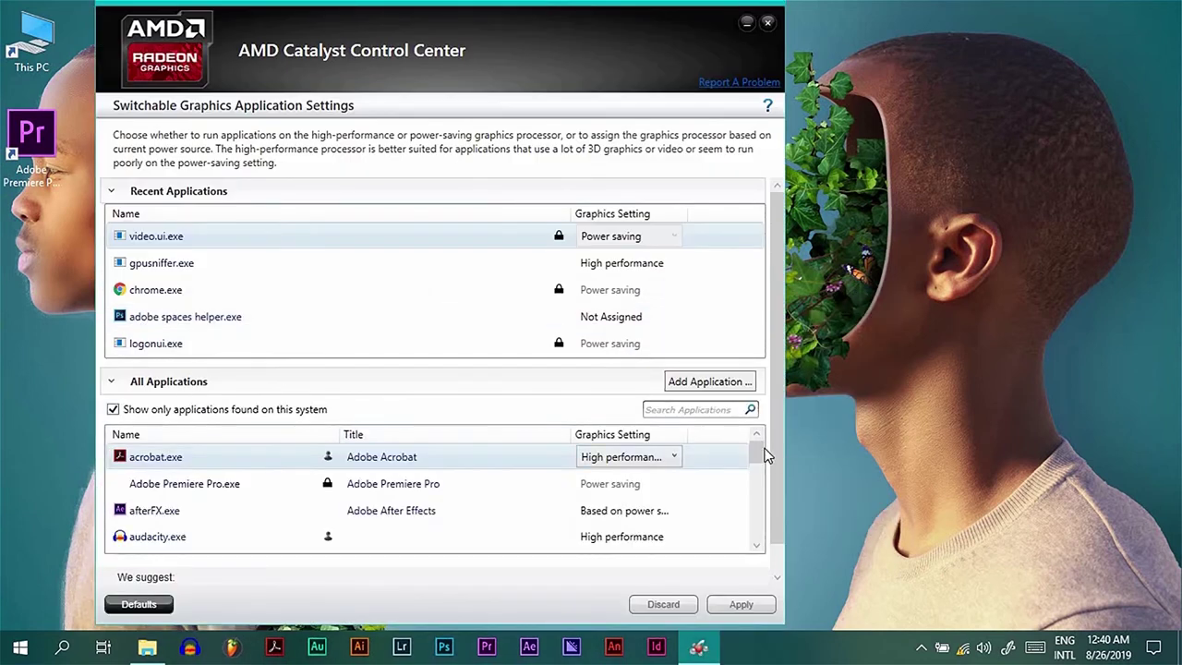
left_click(728, 382)
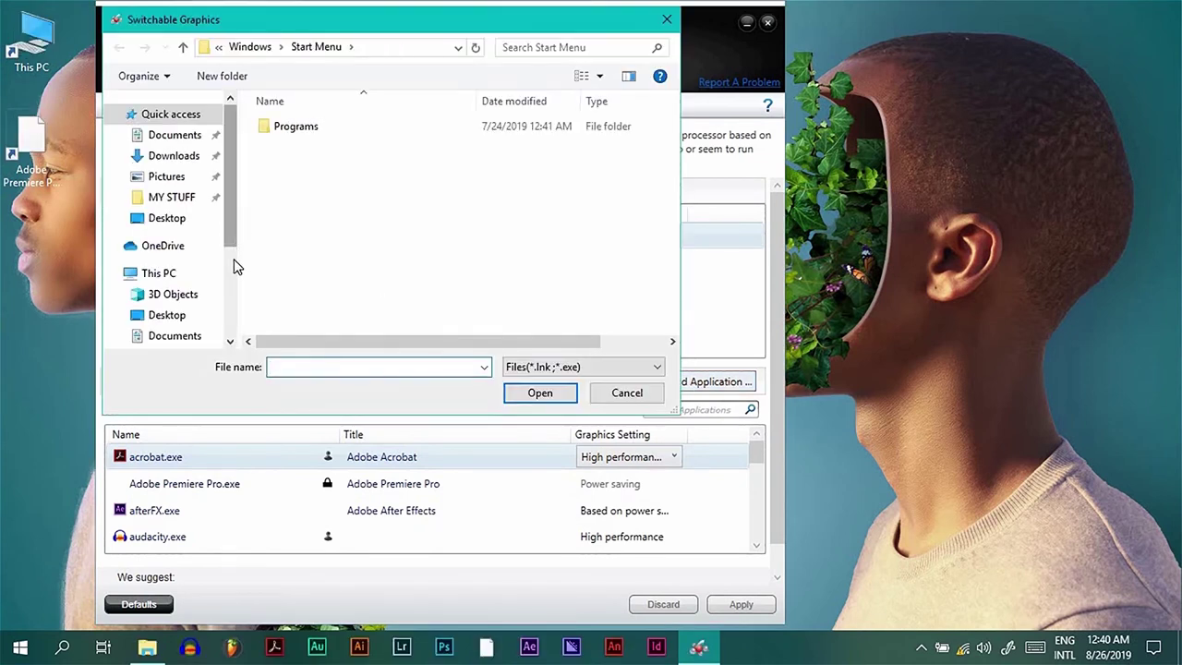
Pick Adobe Premiere Pro EDITOR.exe from C:\Program Files\Adobe\Adobe Premiere Pro CC 2019 and add it
scroll(220, 275, "down", 2)
left_click(205, 301)
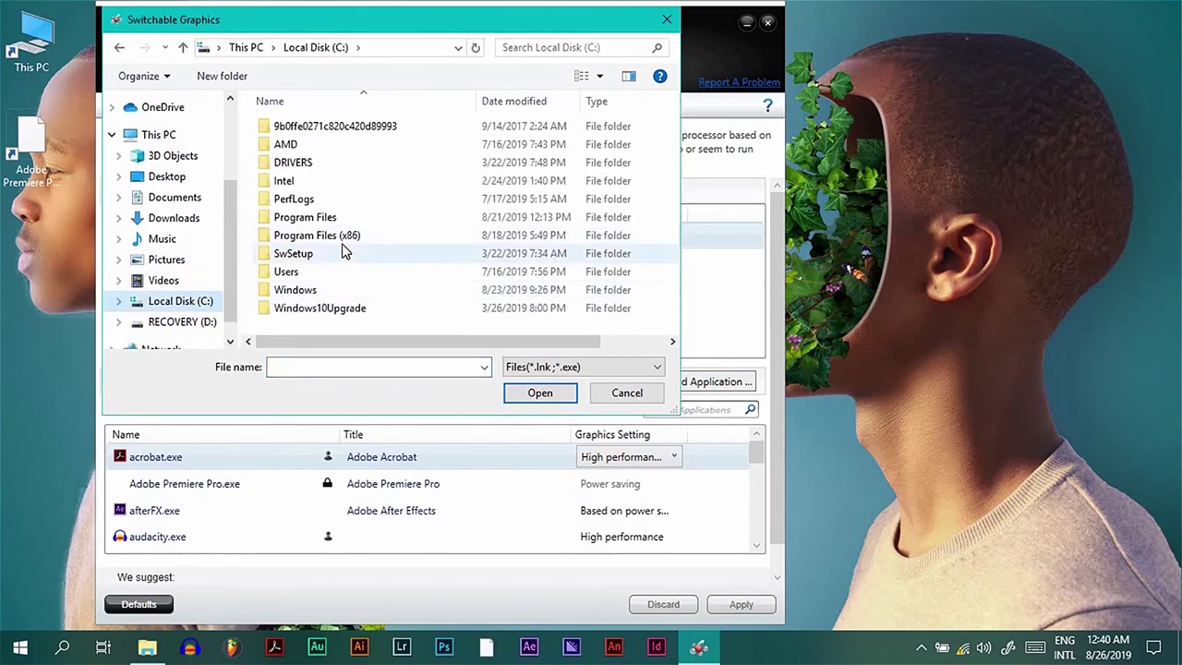
double_click(328, 218)
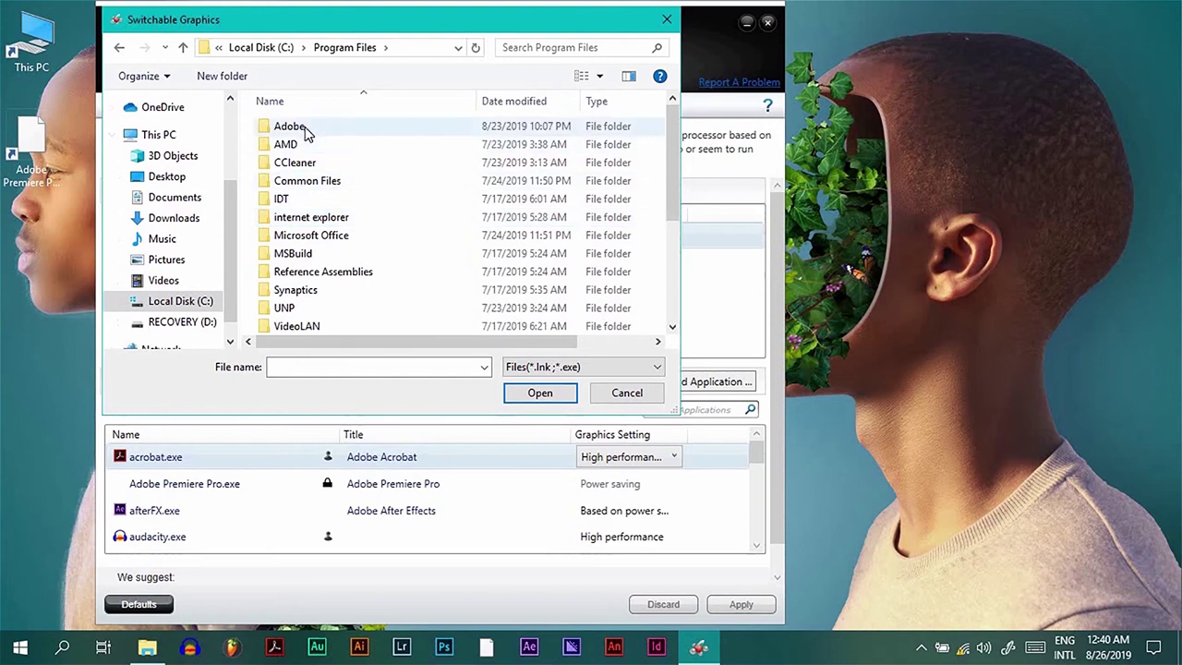
double_click(304, 127)
double_click(378, 273)
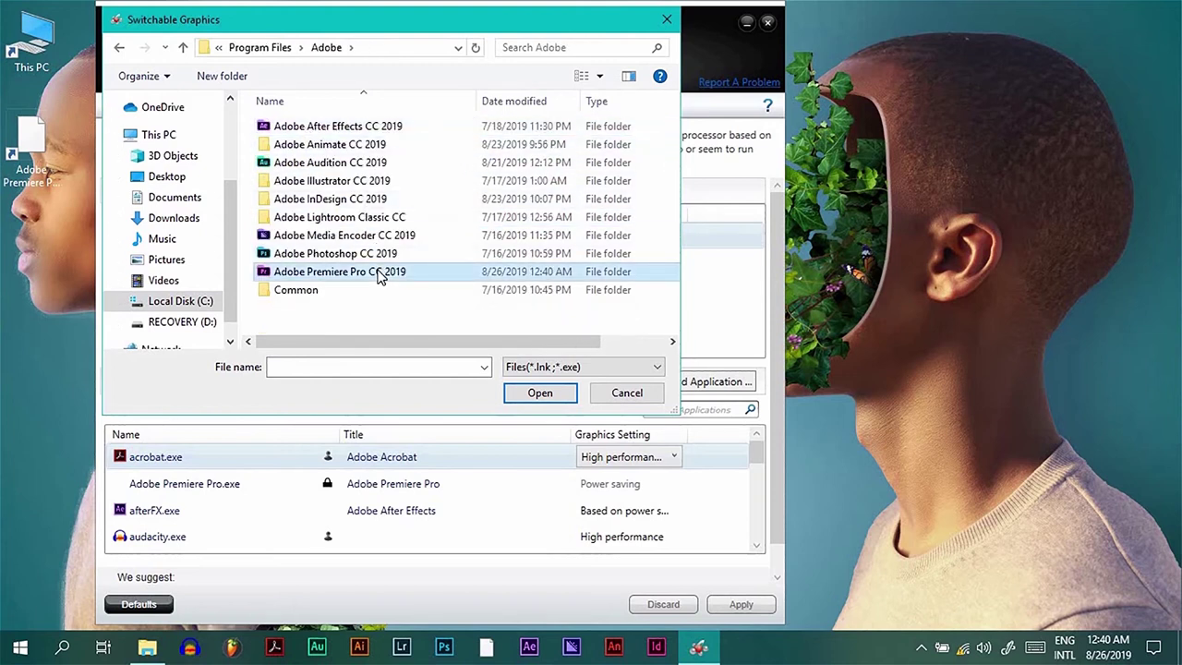
left_click(673, 326)
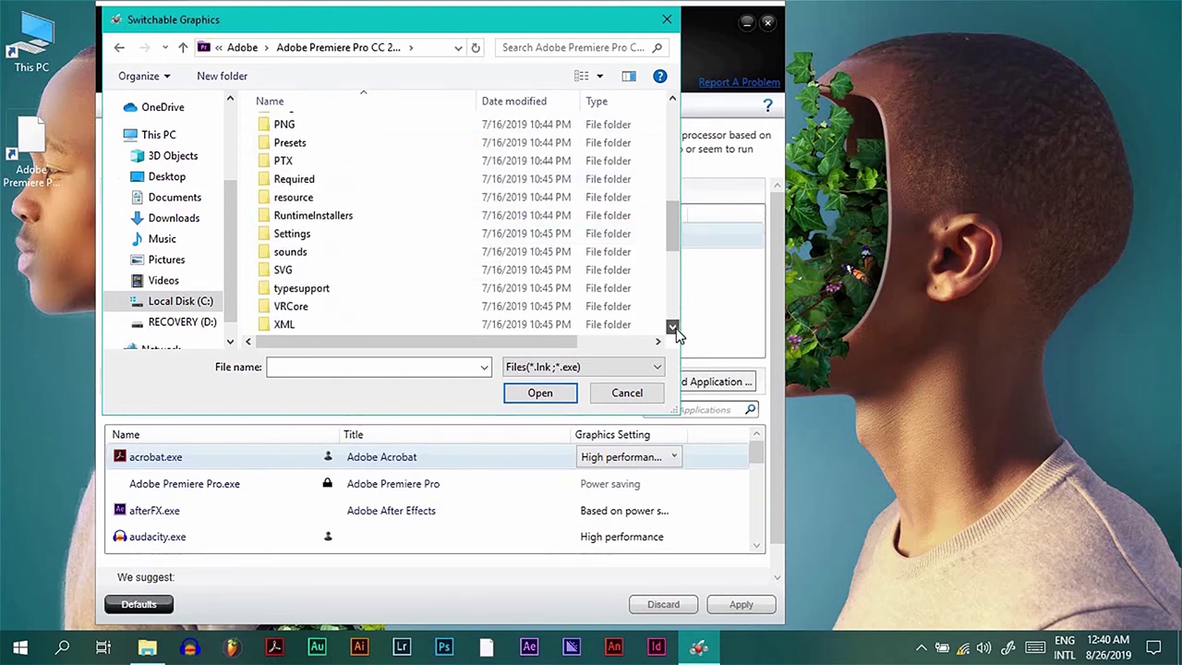
left_click(402, 234)
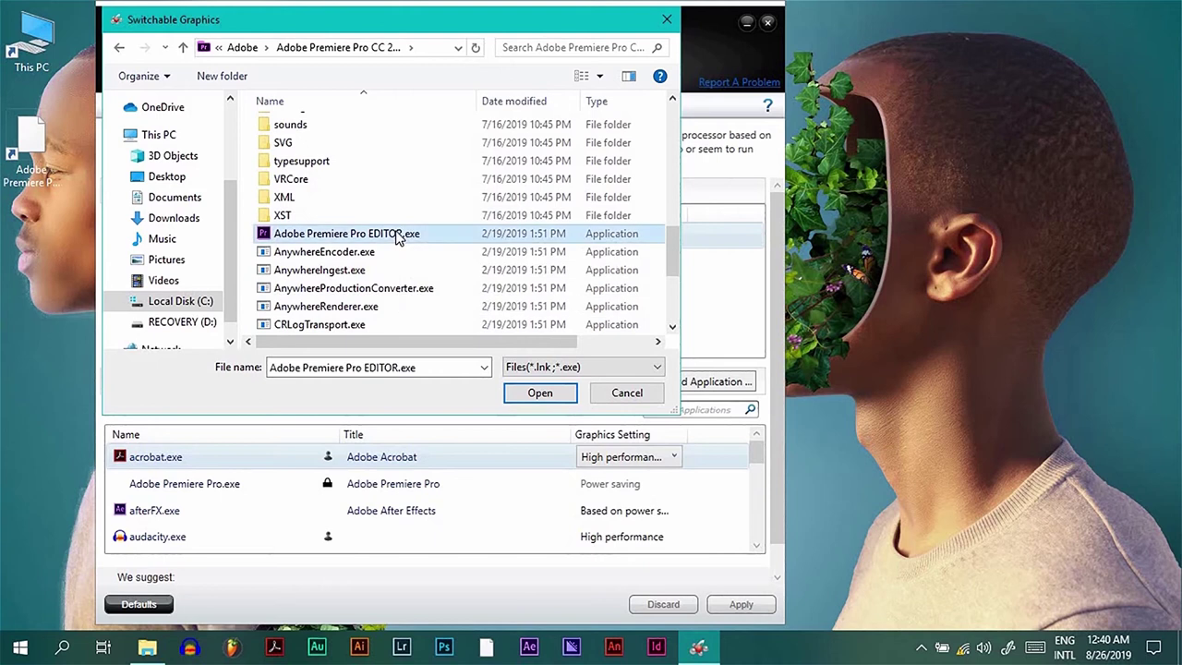
left_click(540, 393)
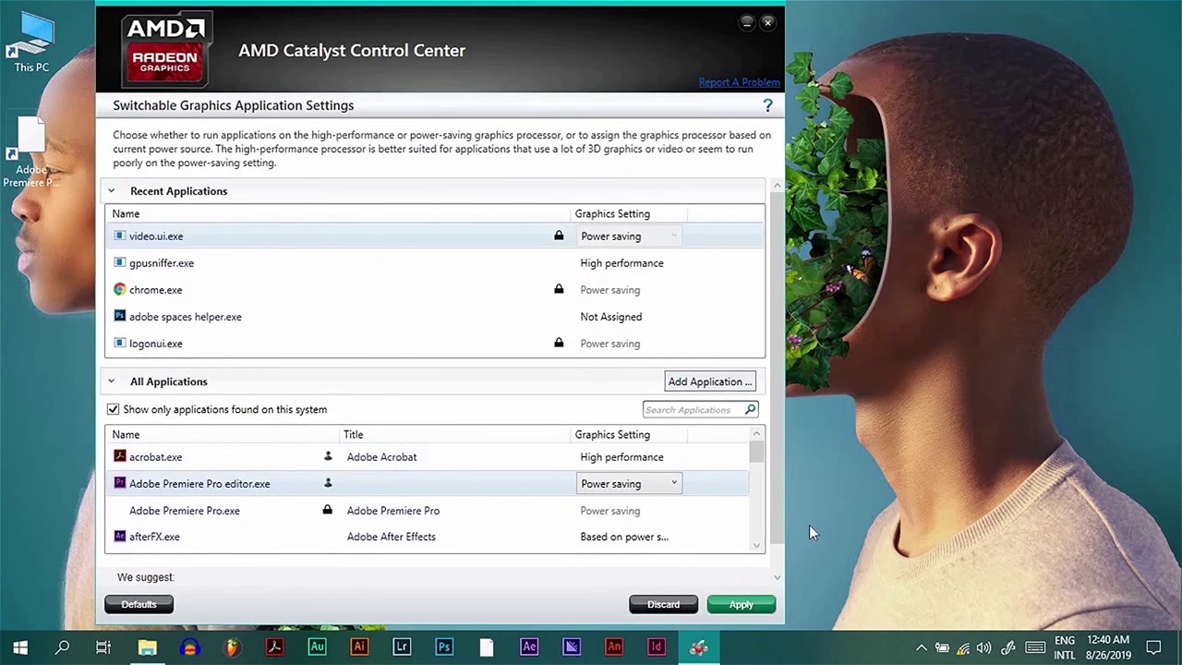
Set Adobe Premiere Pro editor.exe to High performance graphics and apply
left_click(659, 484)
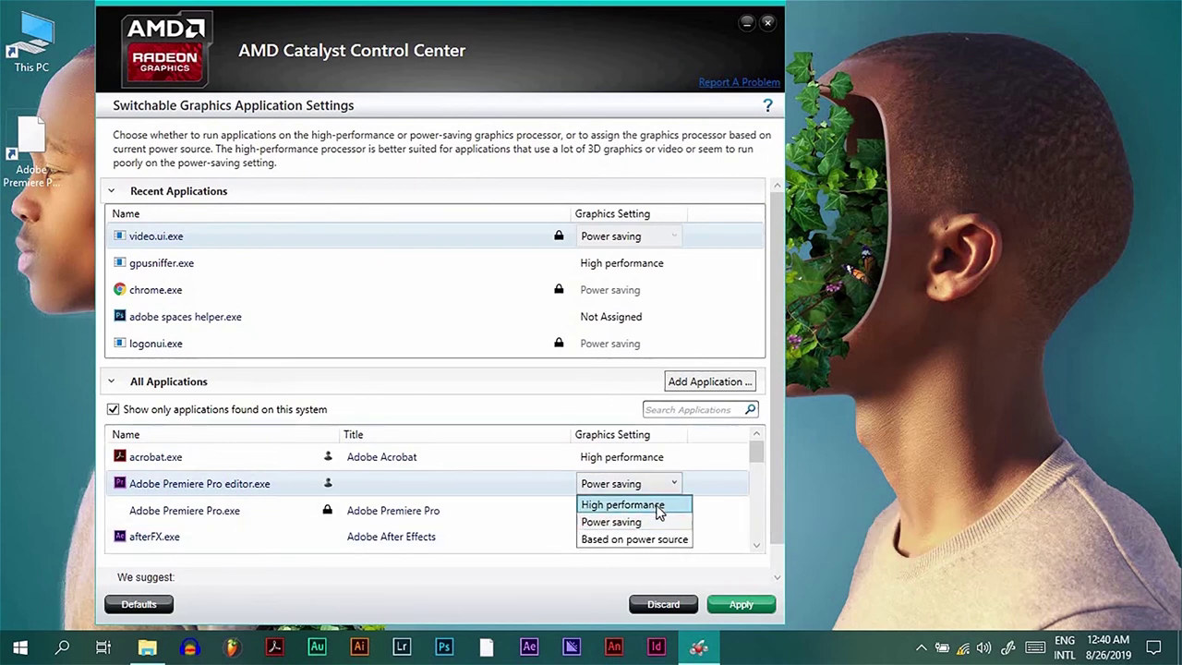
left_click(658, 506)
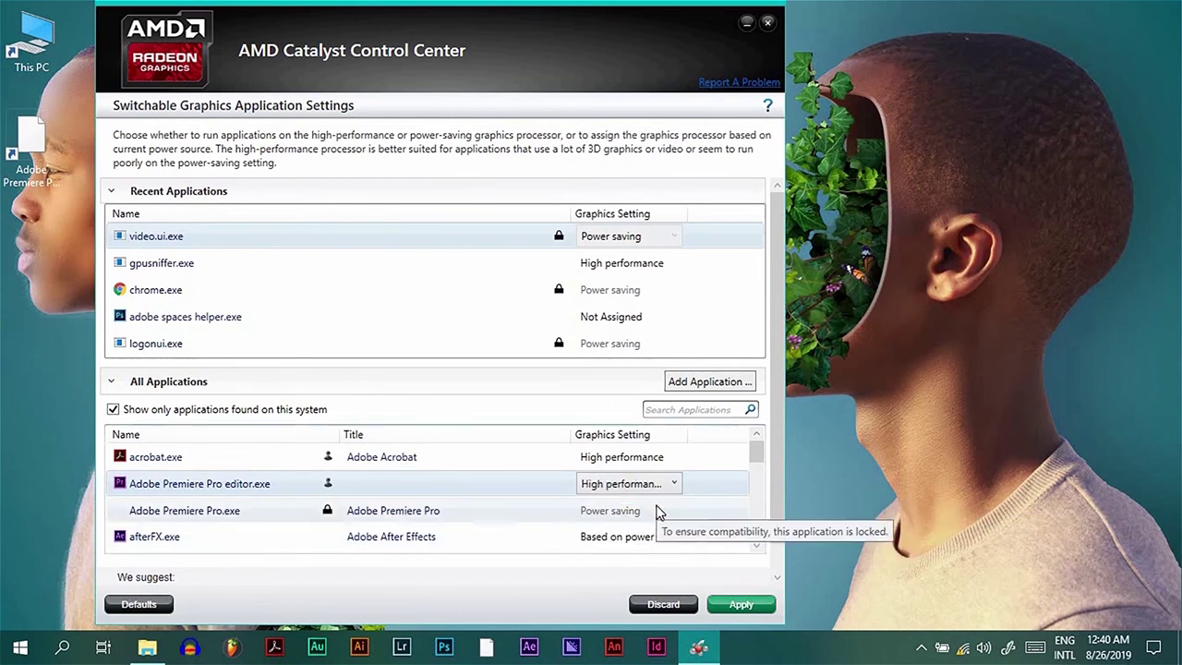
left_click(762, 604)
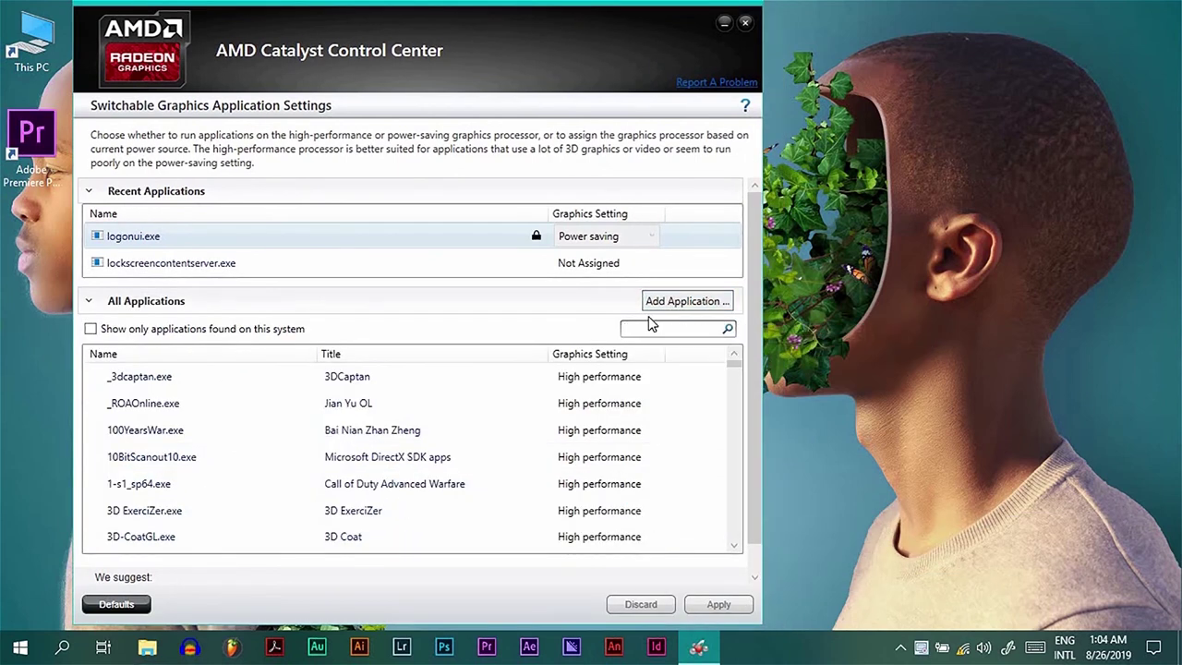
Find GPUSniffer.exe by searching 'gpusn', set it to High performance and apply
left_click(651, 328)
type("g")
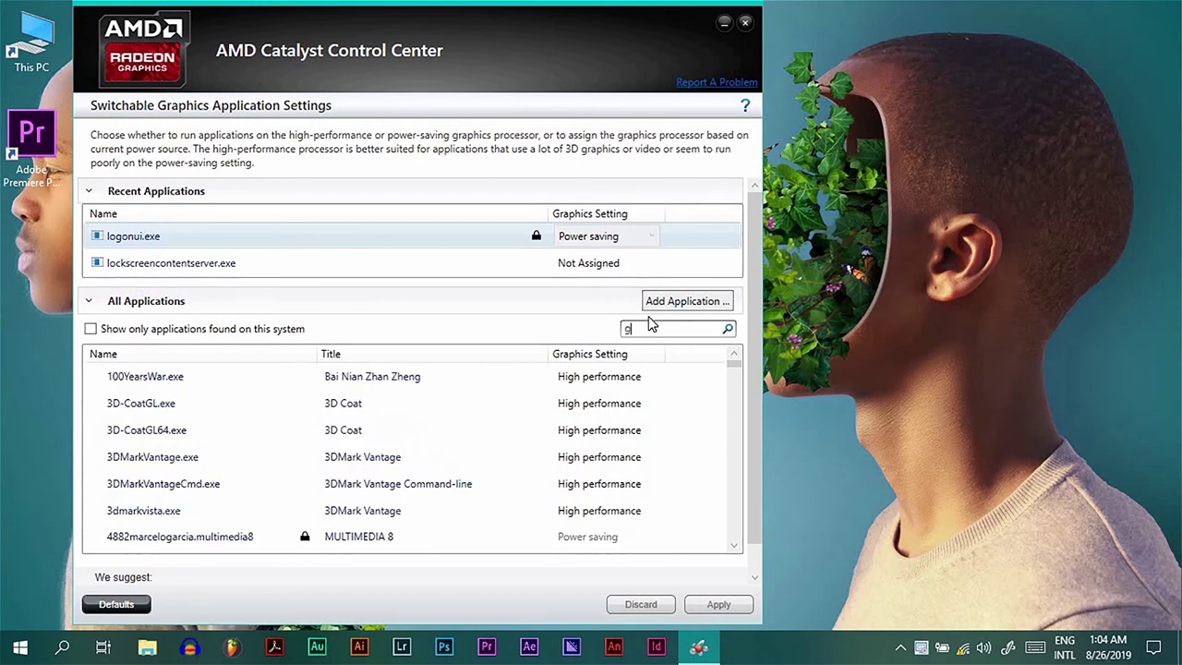
type("pusn")
left_click(603, 376)
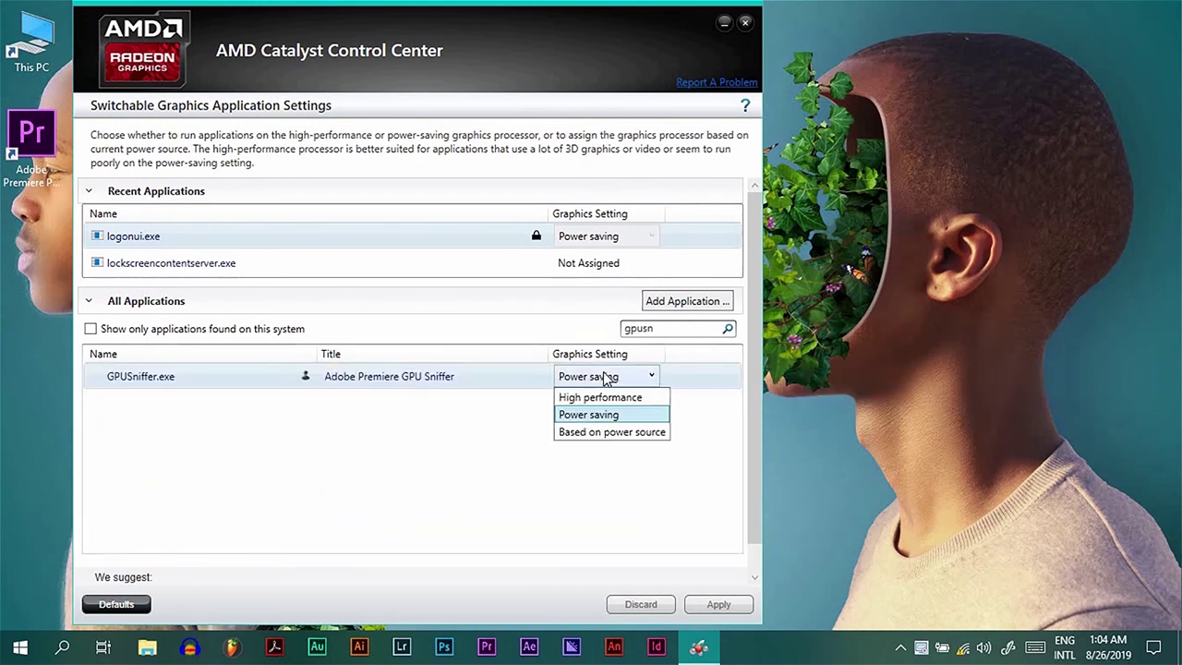
left_click(607, 398)
left_click(726, 603)
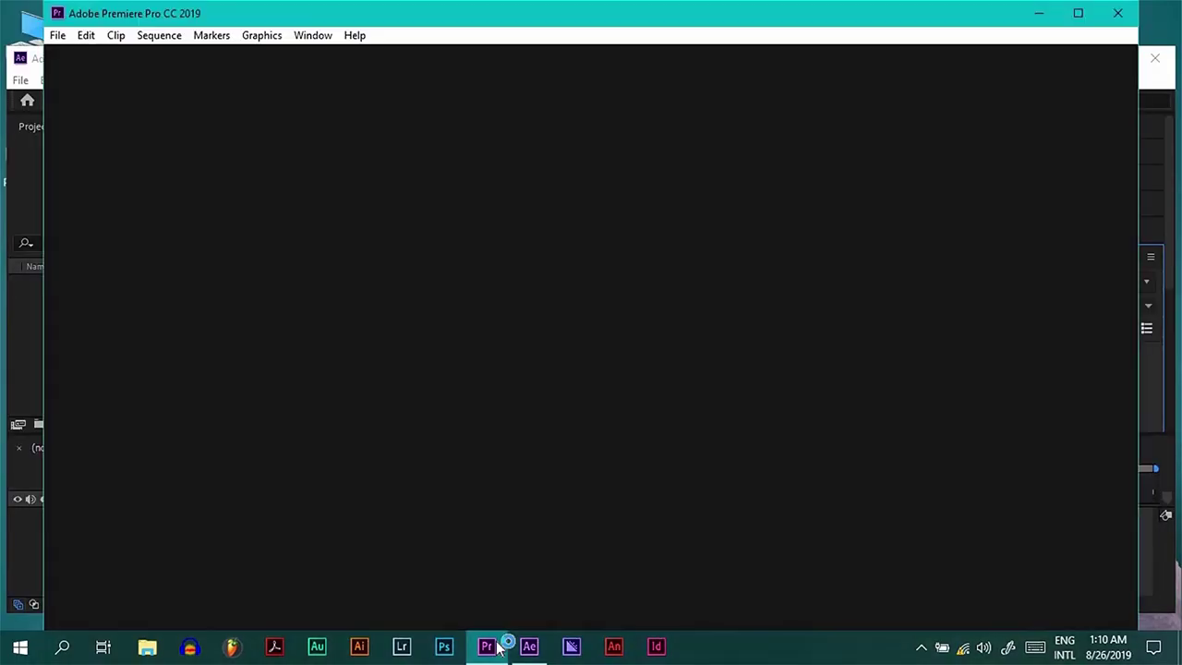
mouse_move(486, 646)
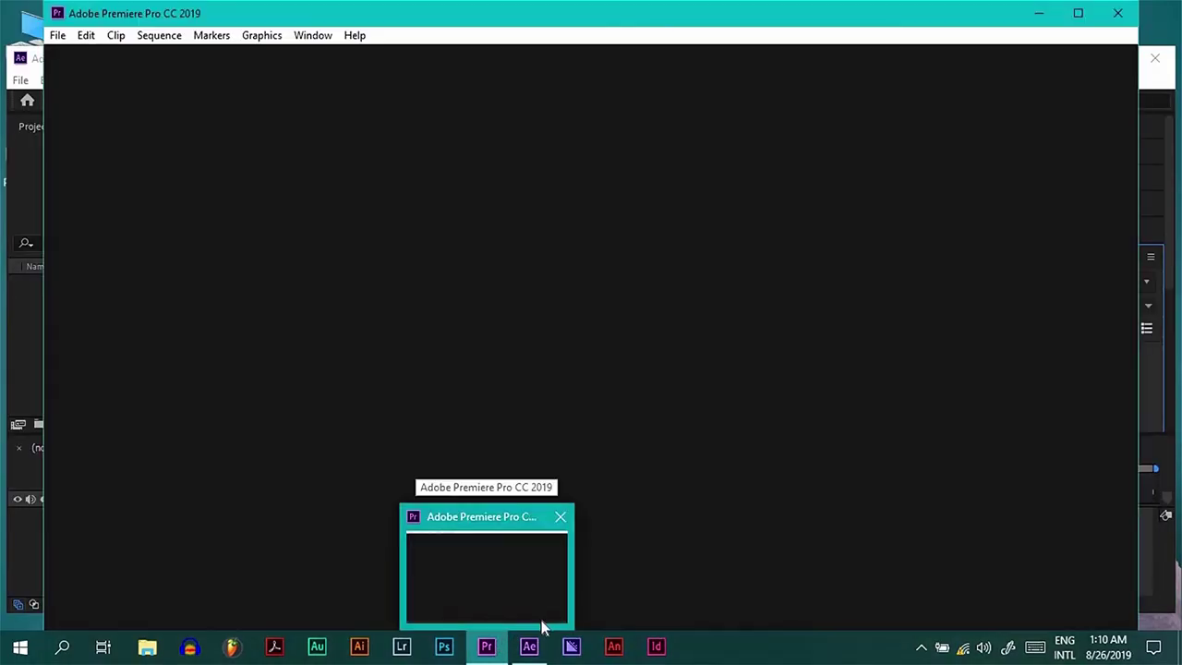
Bring After Effects to the front from the taskbar and minimize its window
left_click(533, 642)
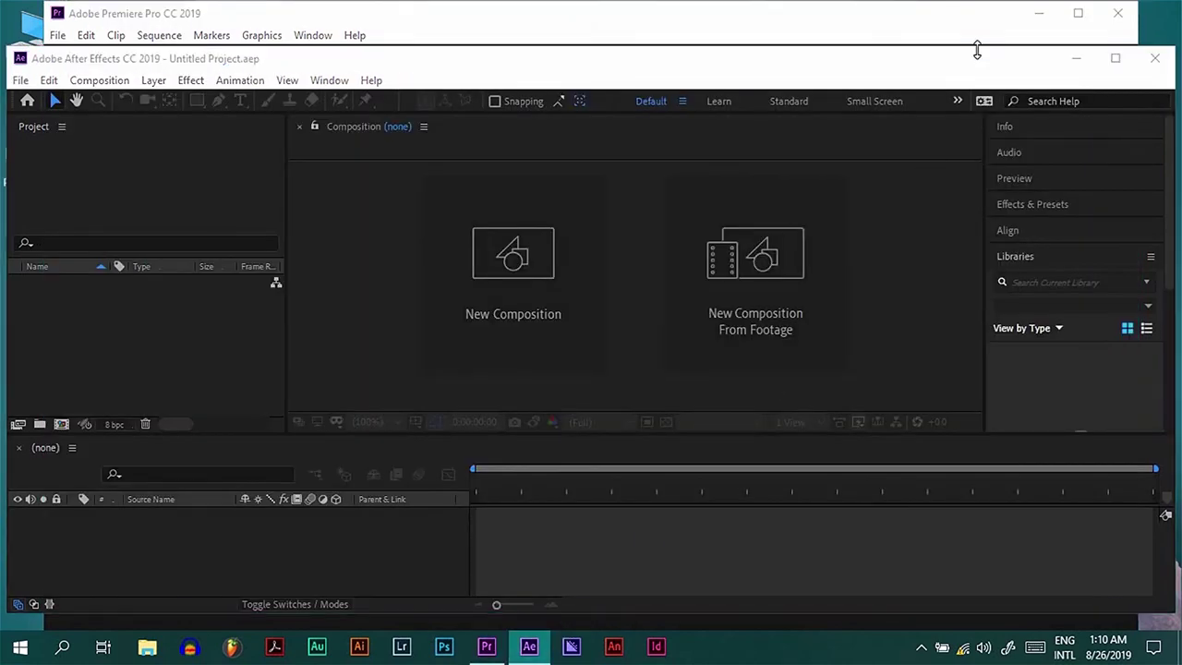
left_click(1077, 59)
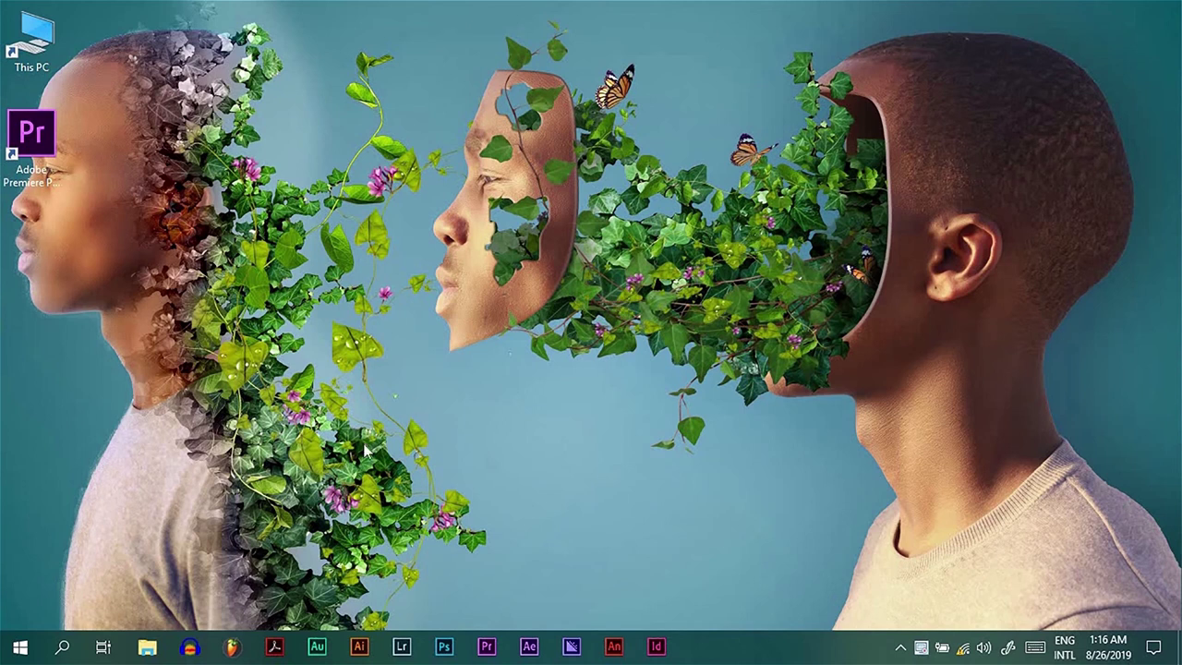
Search 'devic' in the taskbar and open the Device Manager best match
left_click(63, 646)
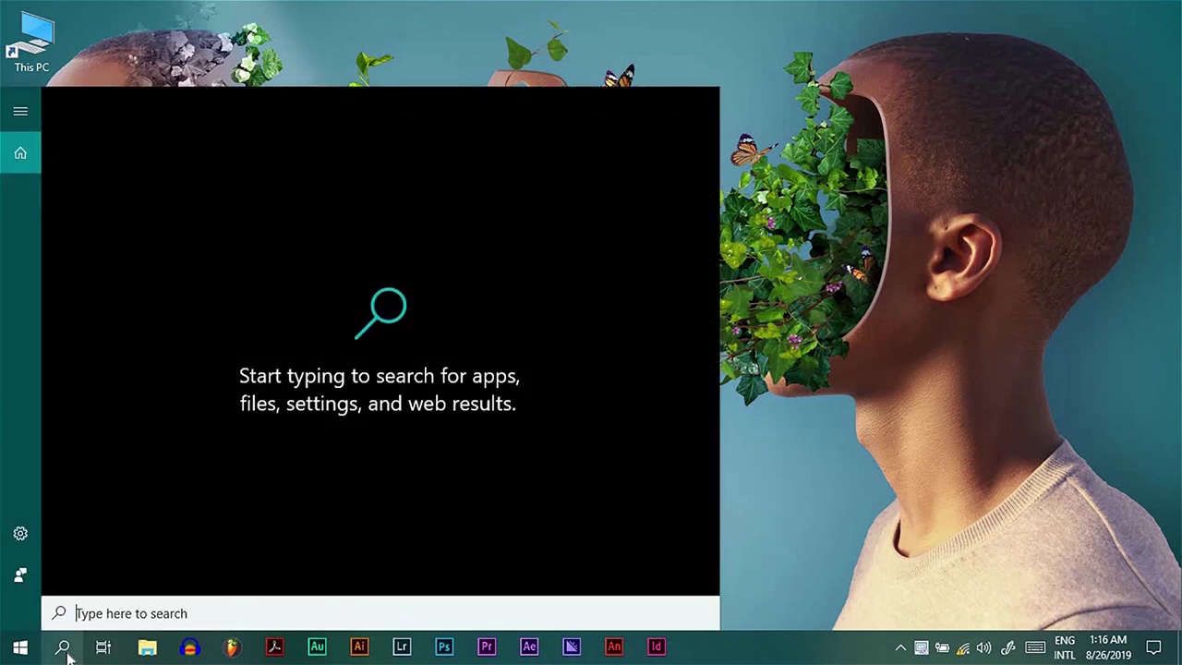
type("devic")
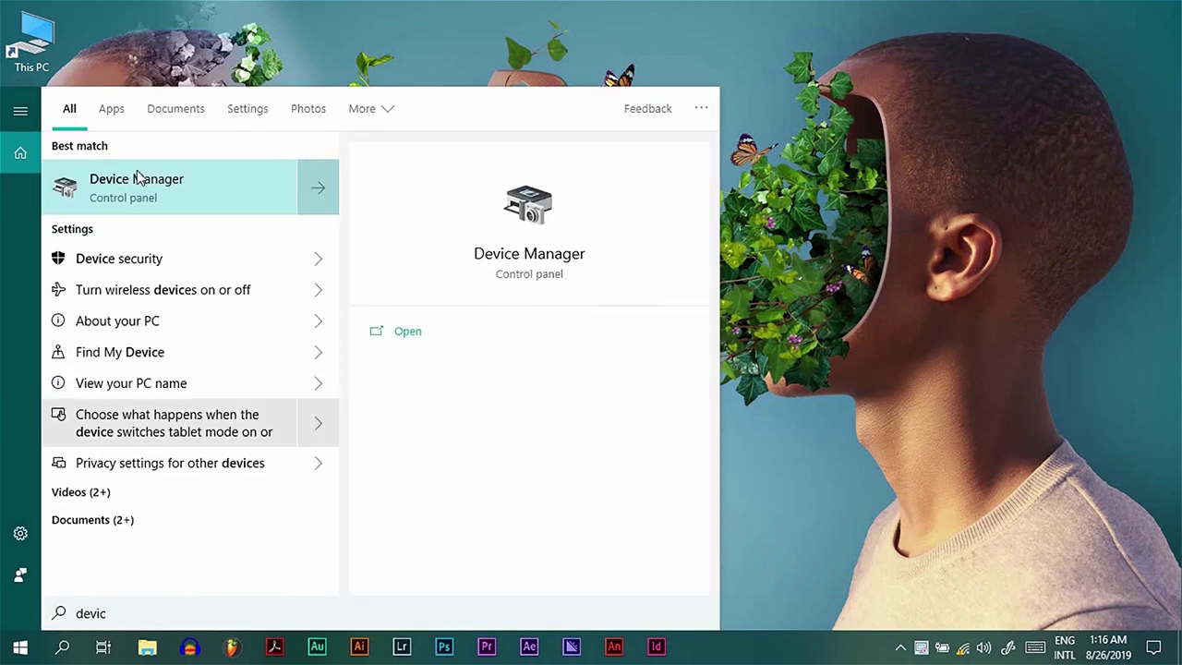
left_click(145, 185)
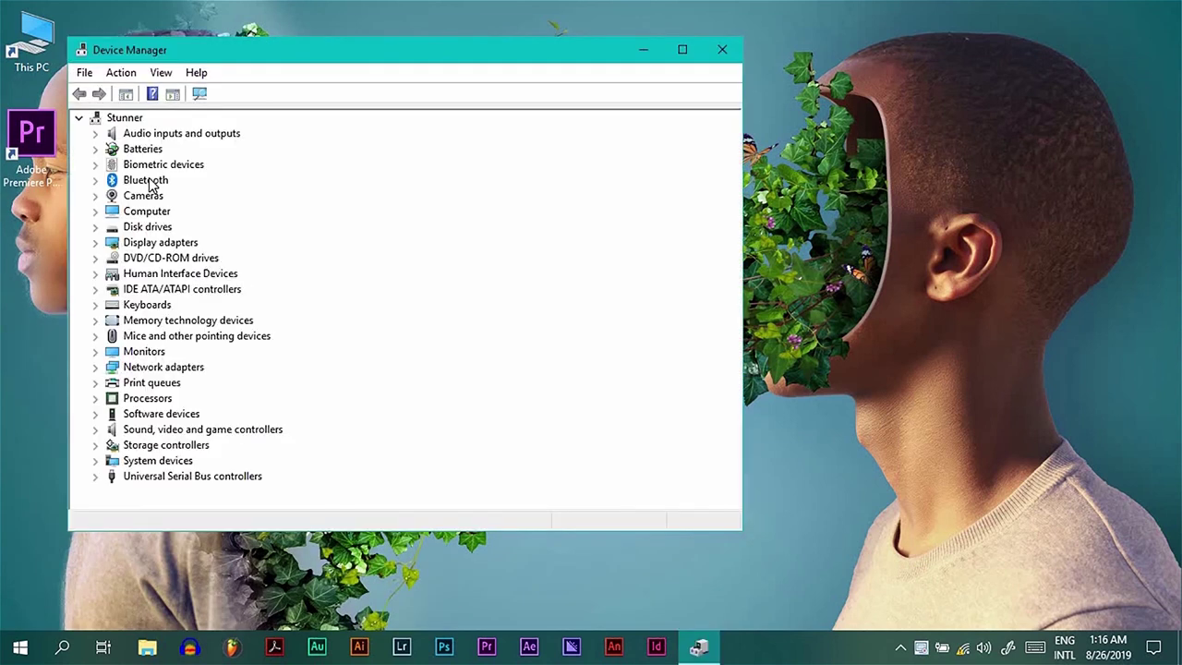
Inspect the AMD Radeon HD 7400M driver tab (version 15.201.1151.1008), then close its properties
left_click(96, 243)
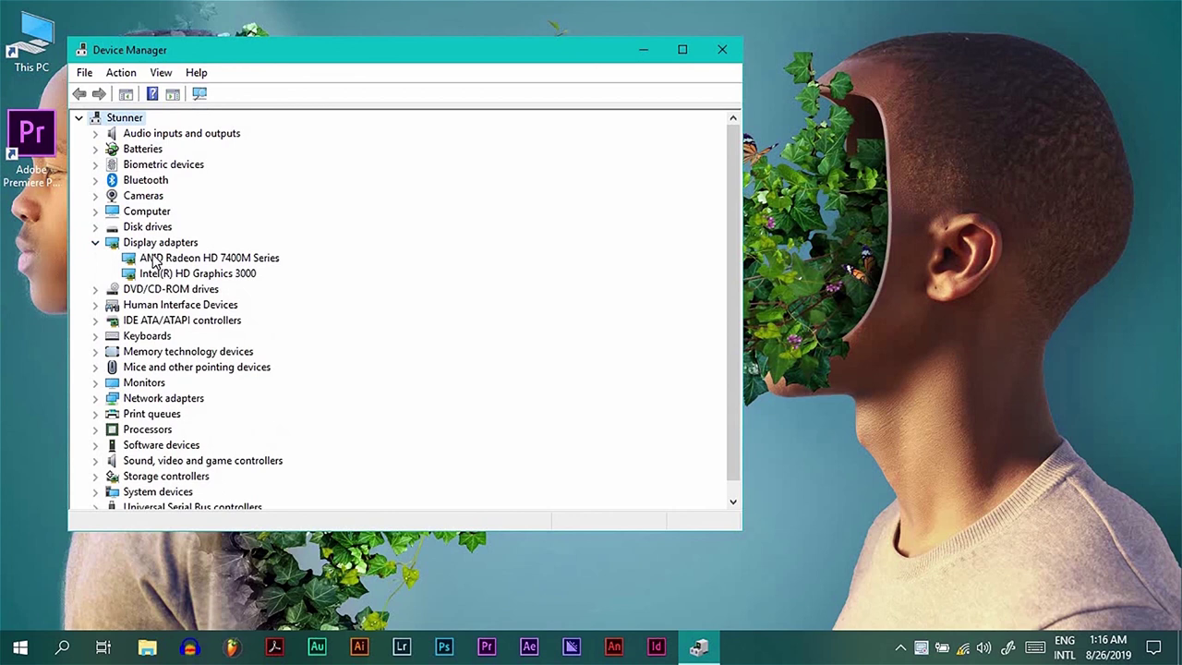
right_click(154, 263)
left_click(248, 349)
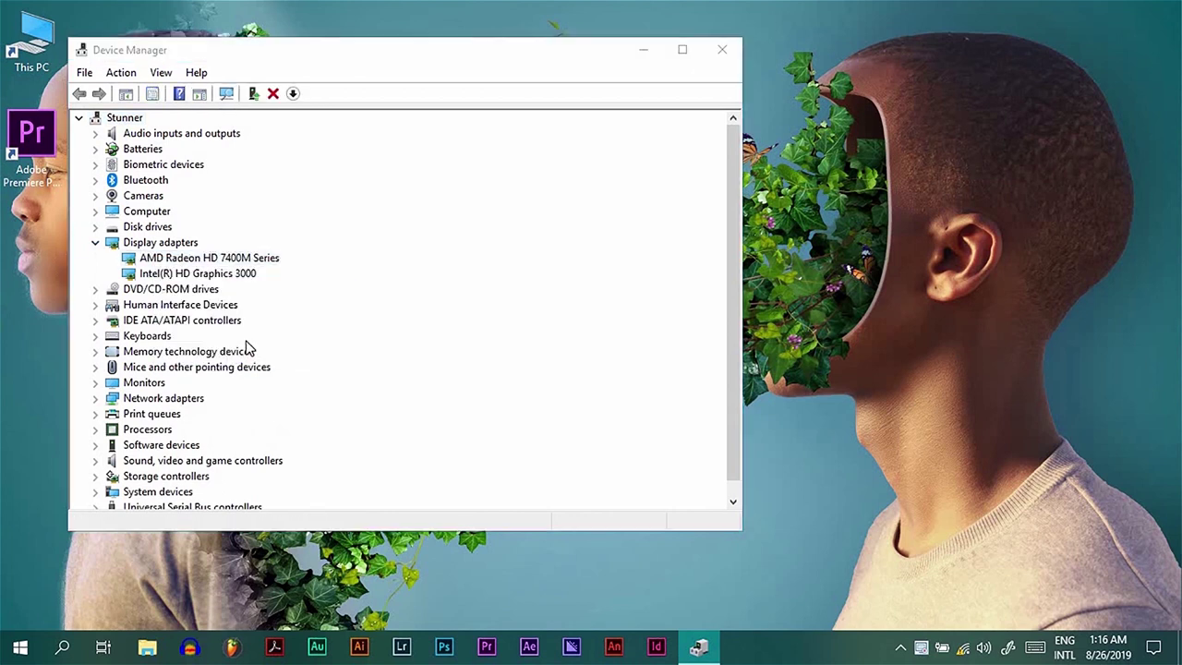
left_click(305, 132)
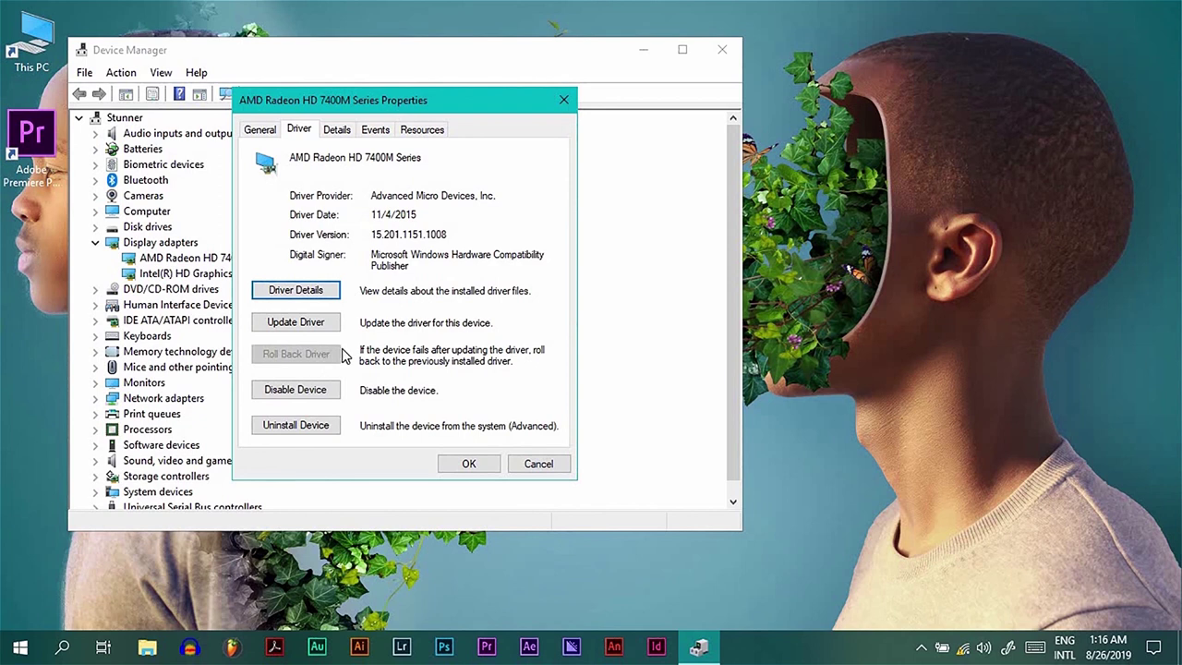
left_click(484, 469)
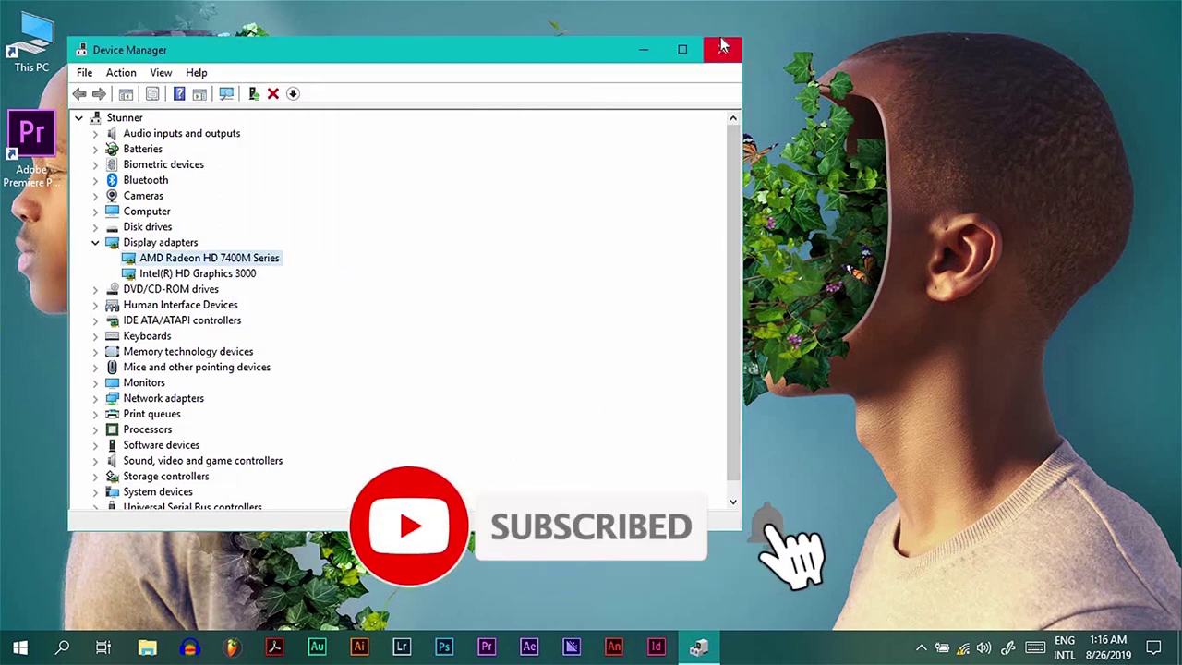
Close the Device Manager window with its X button
left_click(722, 49)
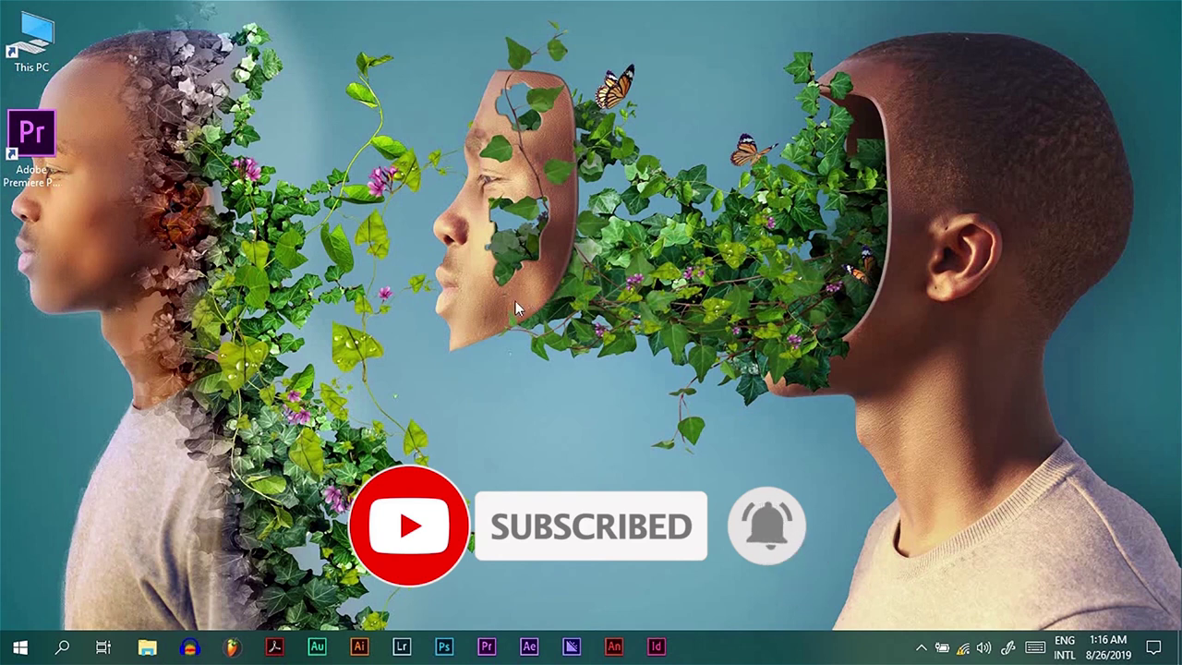